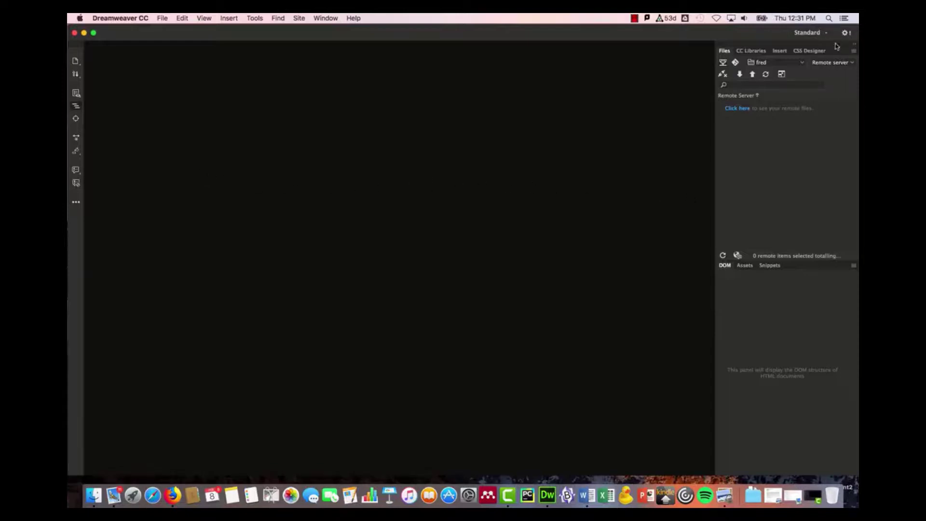
# Switch the Files panel view from Remote server to Local view.
pyautogui.click(837, 64)
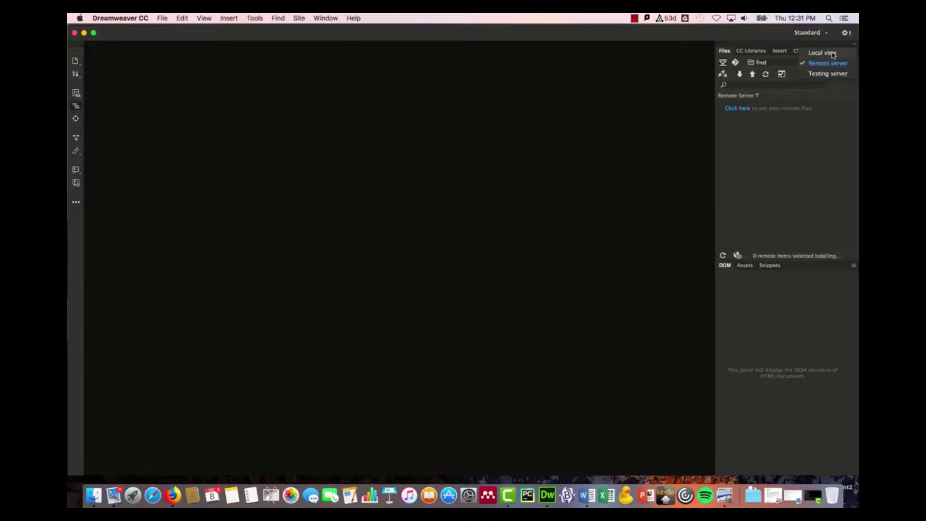
pyautogui.click(831, 54)
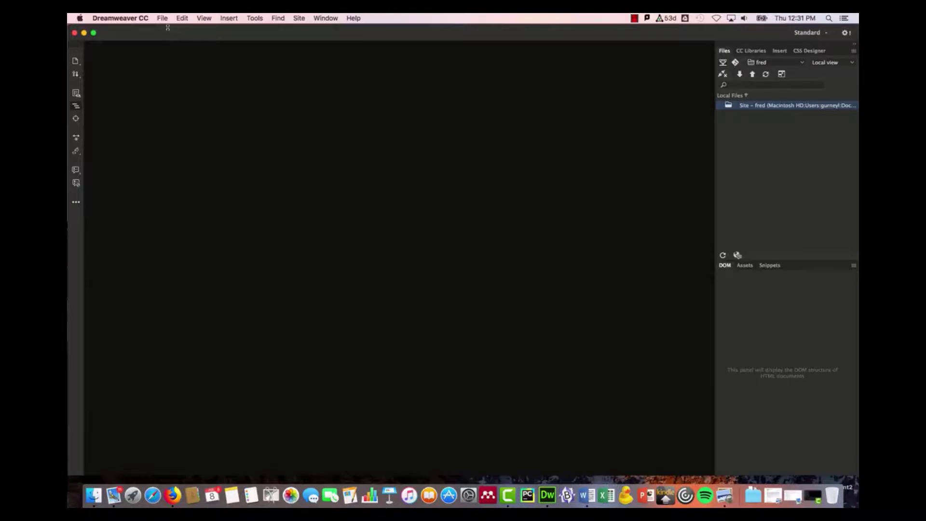
# Start a new site via Site > New Site and name it newsite.
pyautogui.click(300, 18)
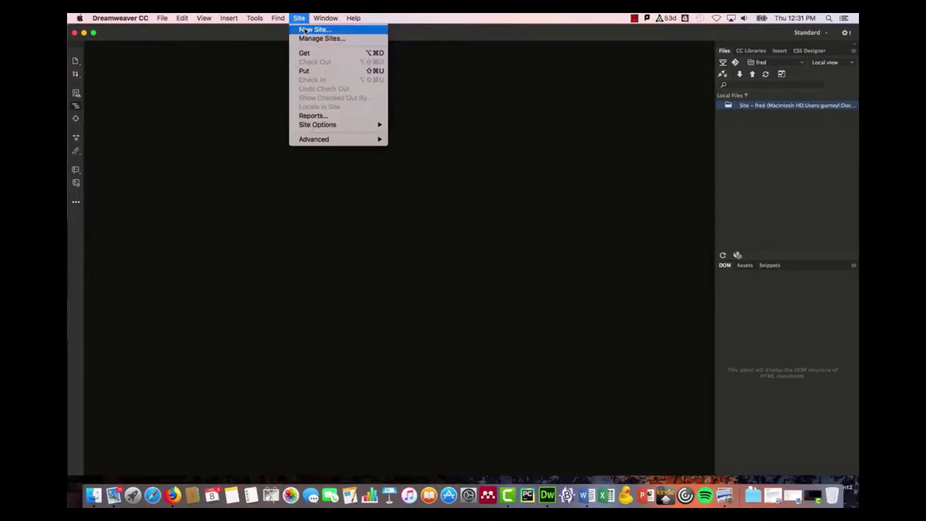
pyautogui.click(306, 31)
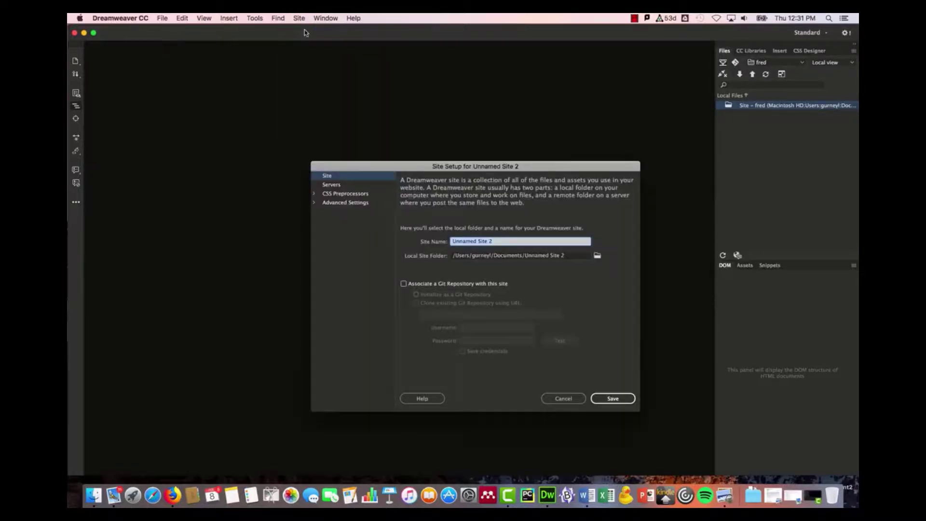
pyautogui.write('newsite')
# Create a myNewSite folder on the Desktop and choose it as the local site folder.
pyautogui.click(597, 256)
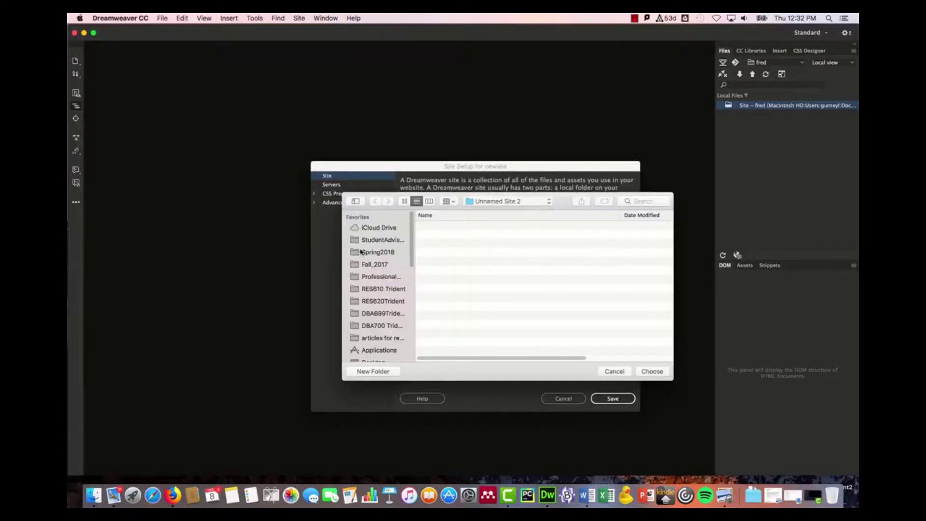
pyautogui.scroll(-1, 376, 328)
pyautogui.scroll(-2, 376, 328)
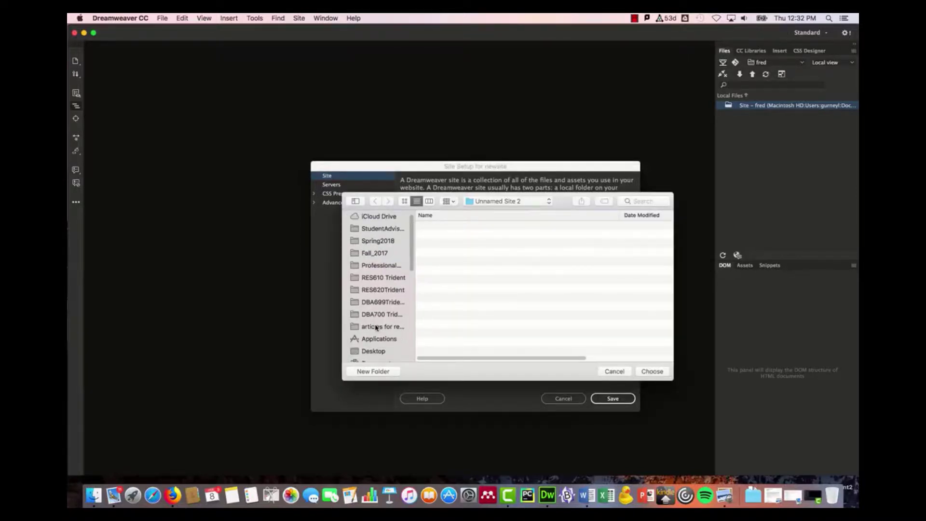
pyautogui.click(378, 355)
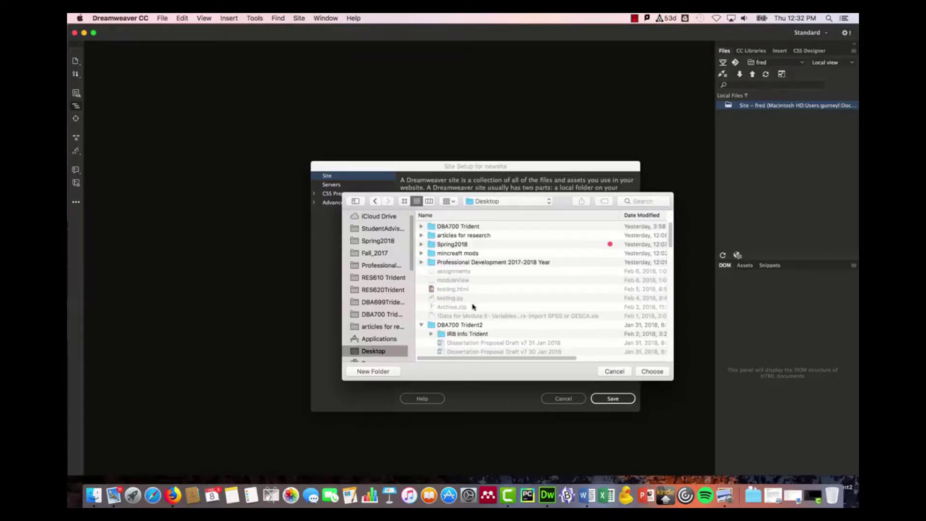
pyautogui.click(389, 372)
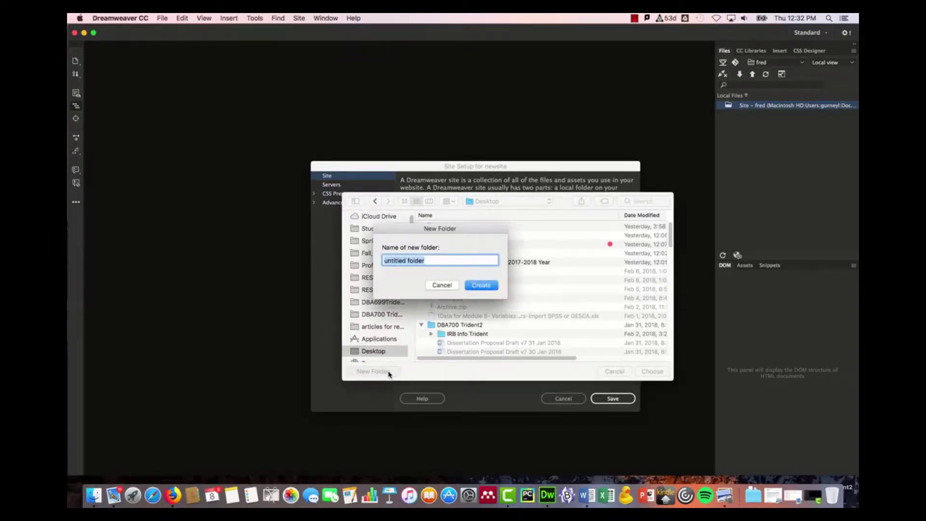
pyautogui.write('myNewSite')
pyautogui.click(487, 288)
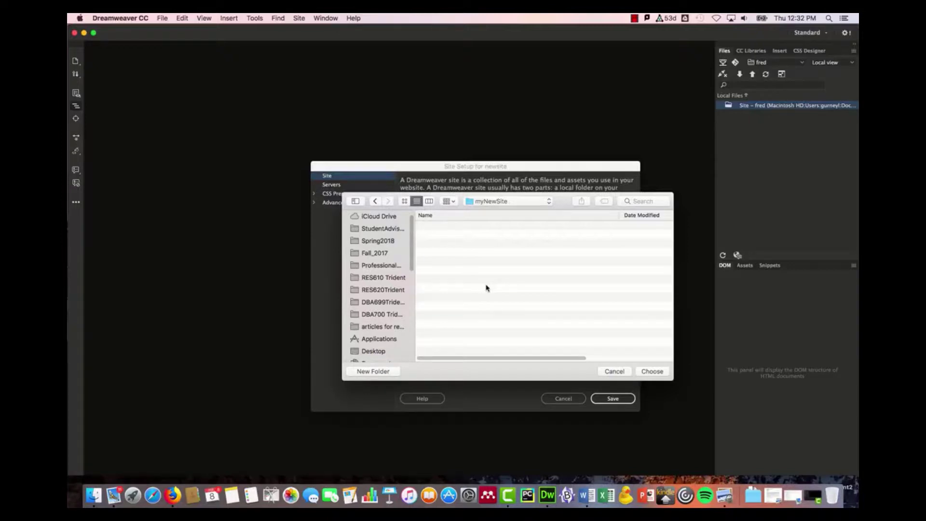
pyautogui.click(656, 375)
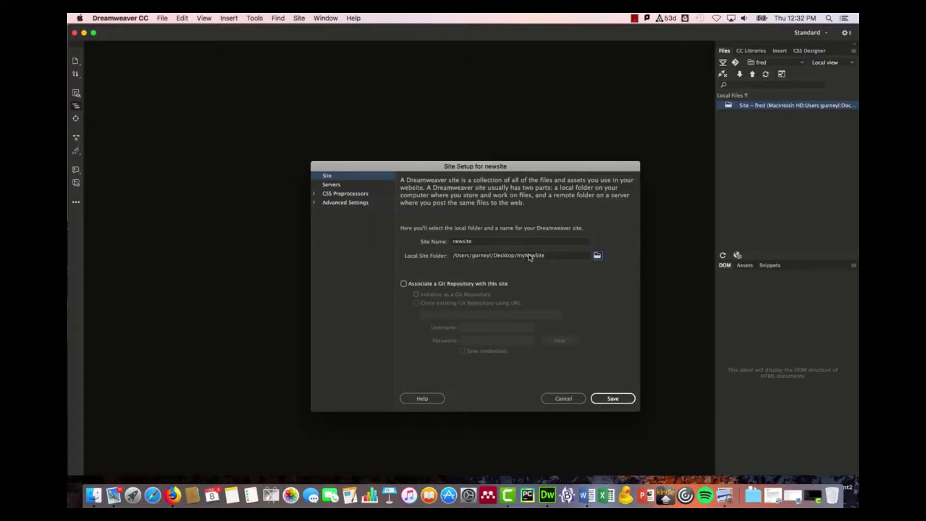
# Under Local Info, make a new images folder in myNewSite and set it as the default images folder.
pyautogui.click(345, 203)
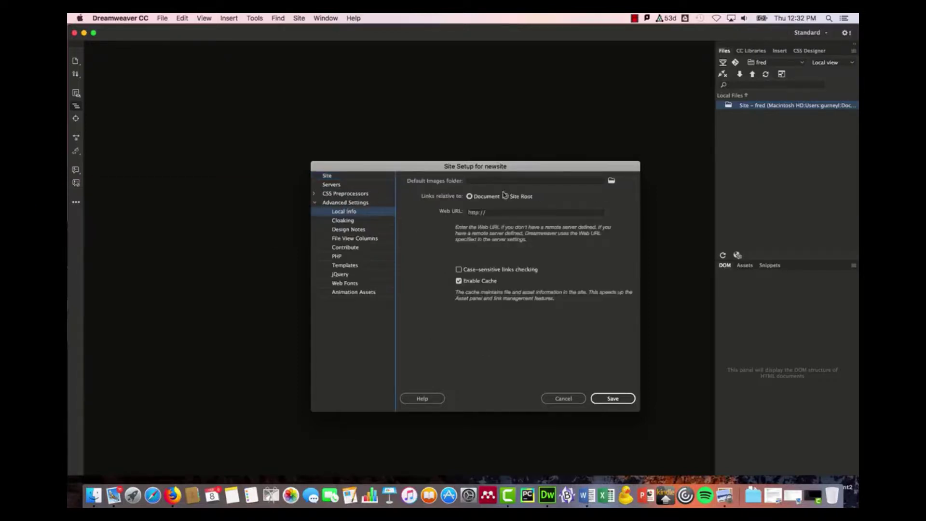
pyautogui.click(612, 181)
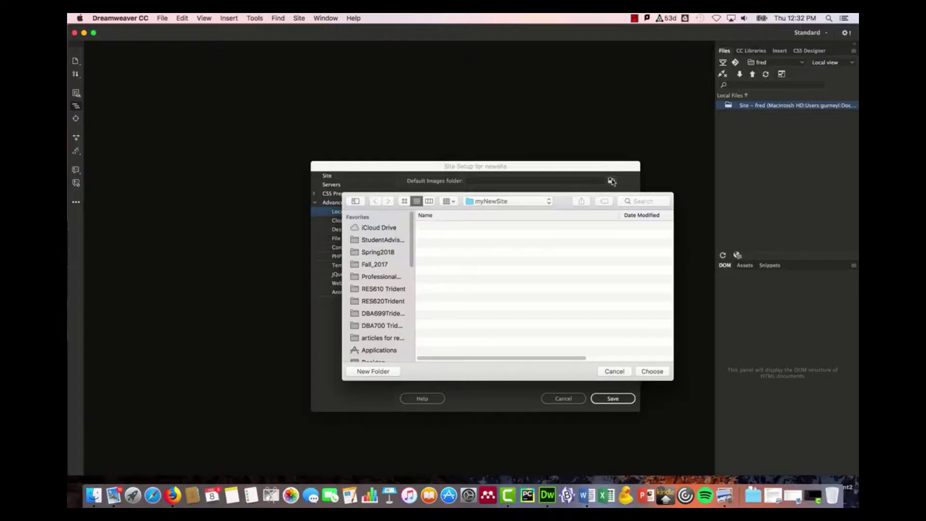
pyautogui.click(378, 372)
pyautogui.write('oa')
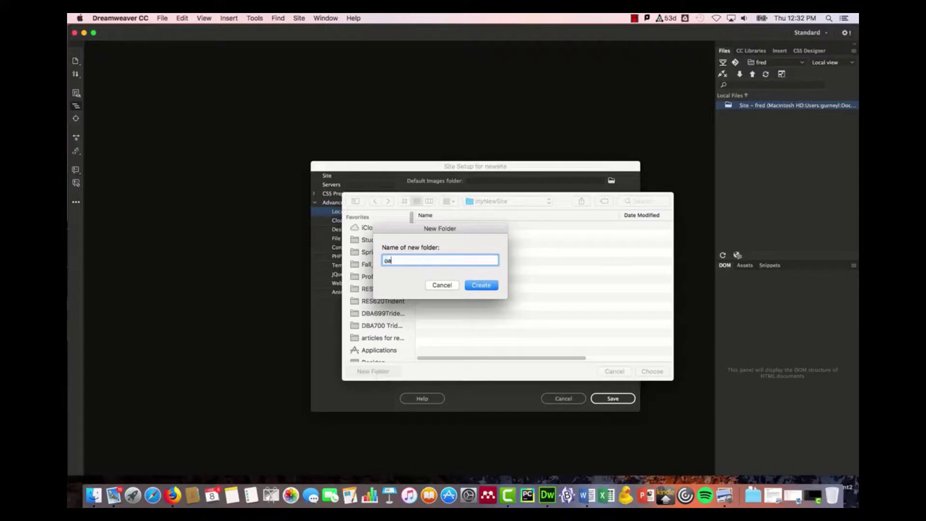
pyautogui.write('ages')
pyautogui.press('Return')
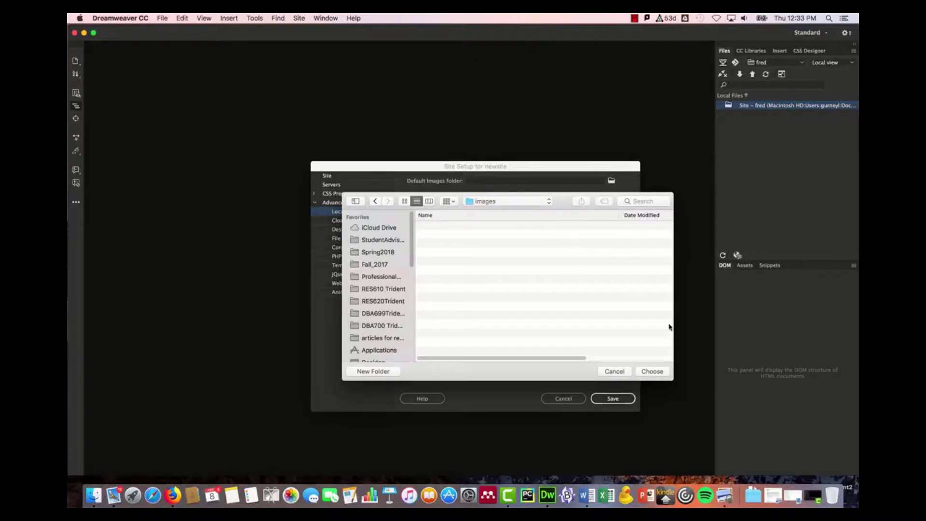
pyautogui.click(655, 372)
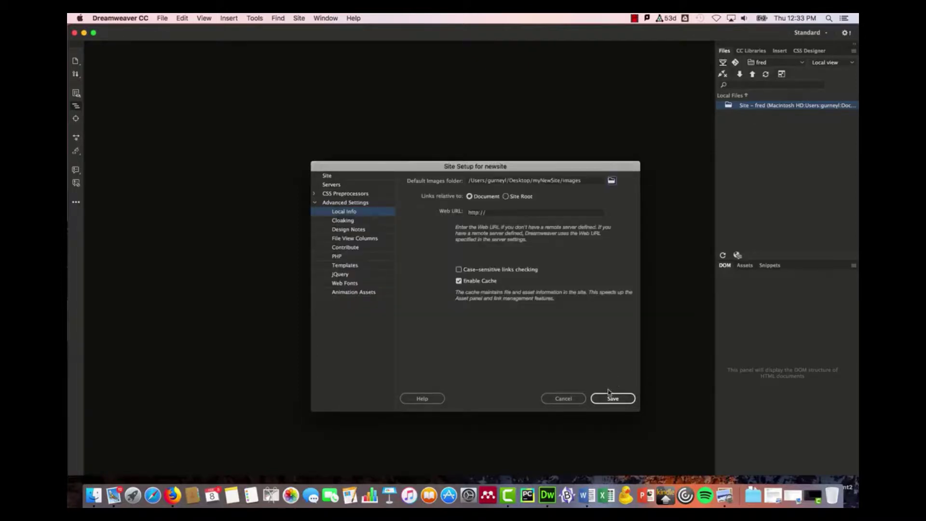
# Add an SFTP server named studentweb with address studentweb.nescom.edu.
pyautogui.click(337, 187)
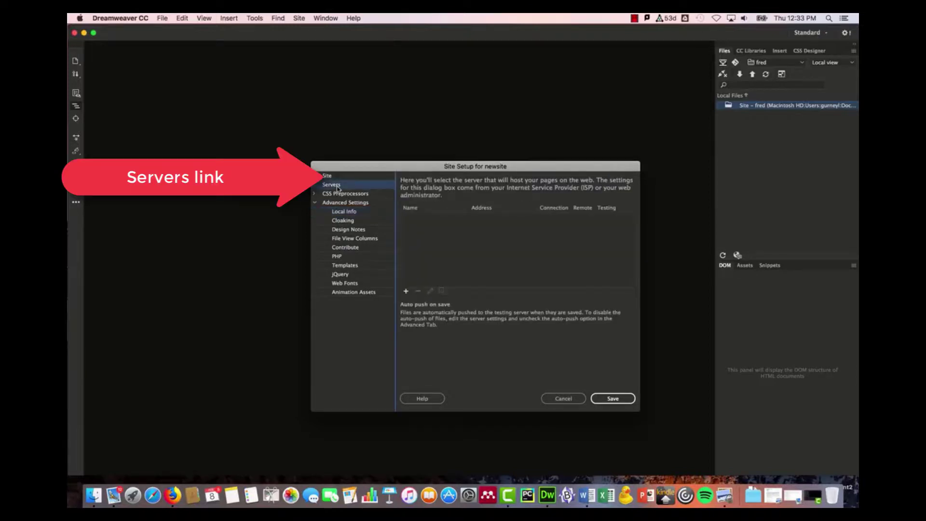
pyautogui.click(406, 292)
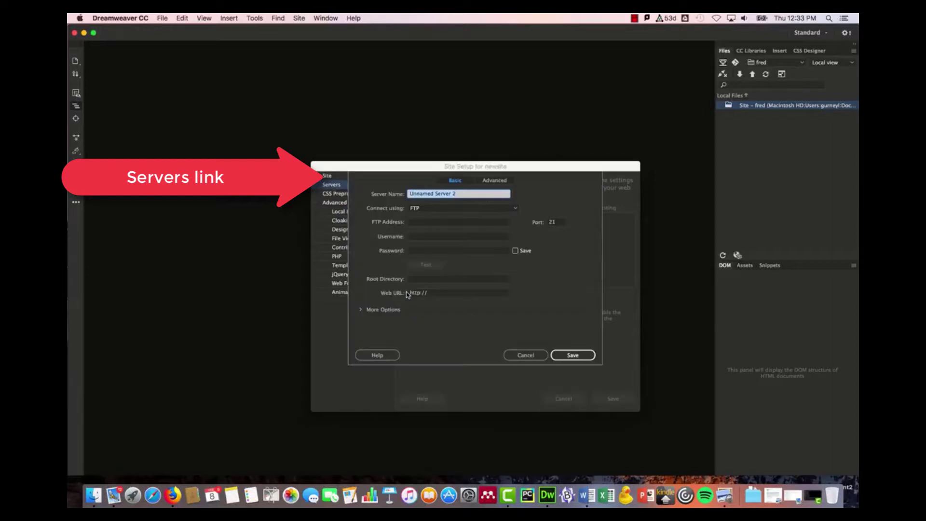
pyautogui.write('stude')
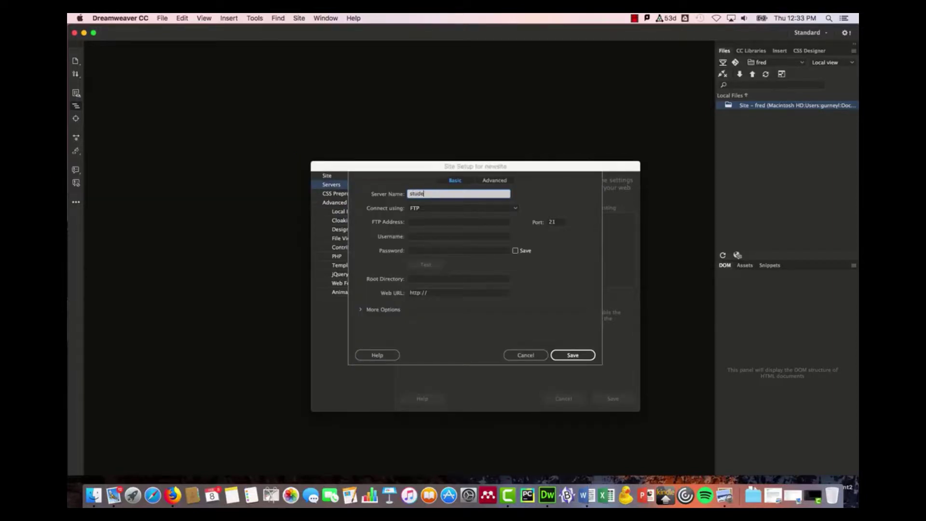
pyautogui.write('ntweb')
pyautogui.press('Tab')
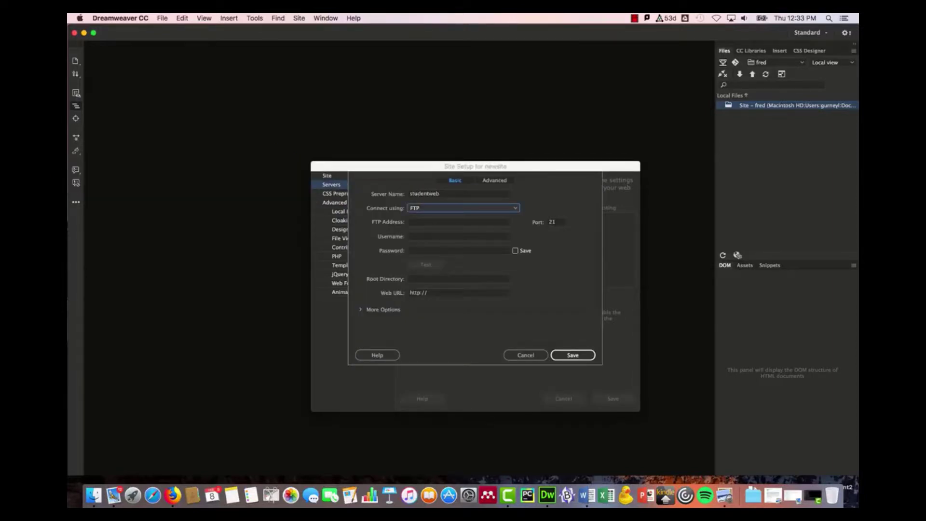
pyautogui.press('Down')
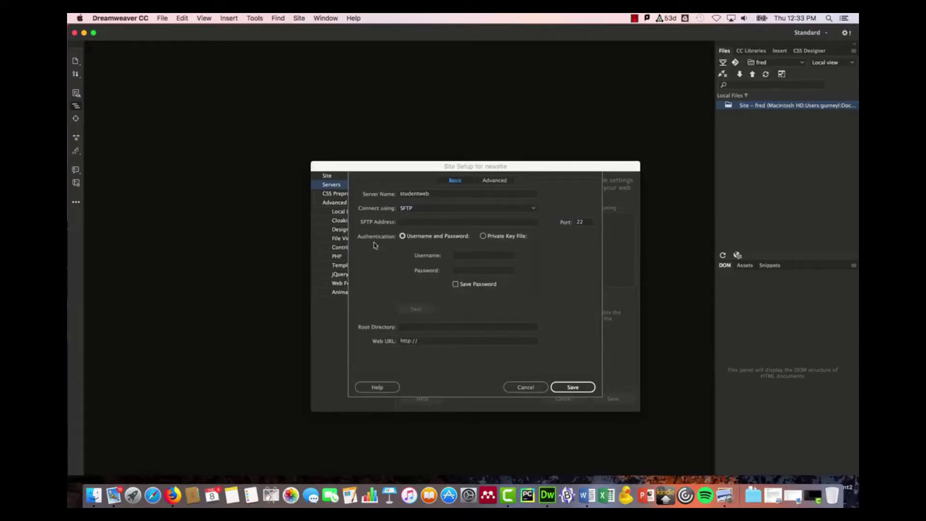
pyautogui.click(412, 222)
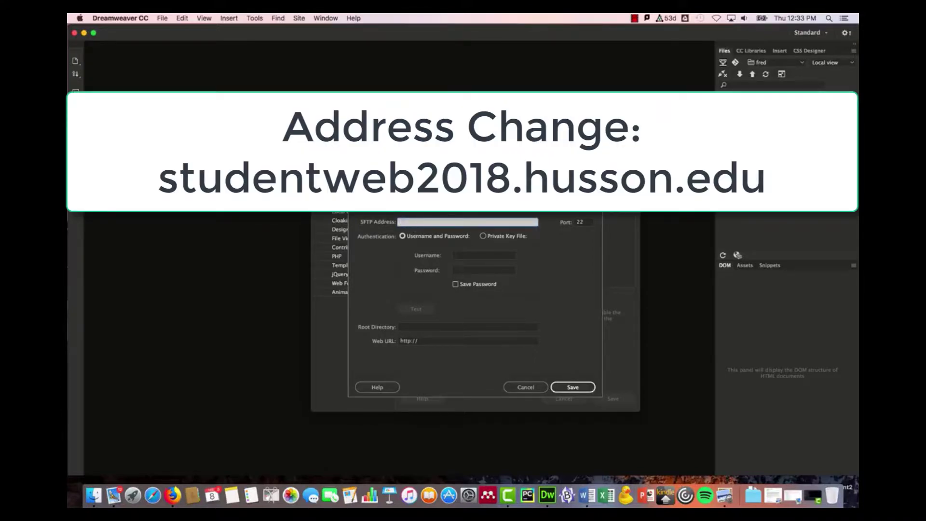
pyautogui.write('studentweb.nescom.edu')
pyautogui.press('Tab')
pyautogui.press('Tab')
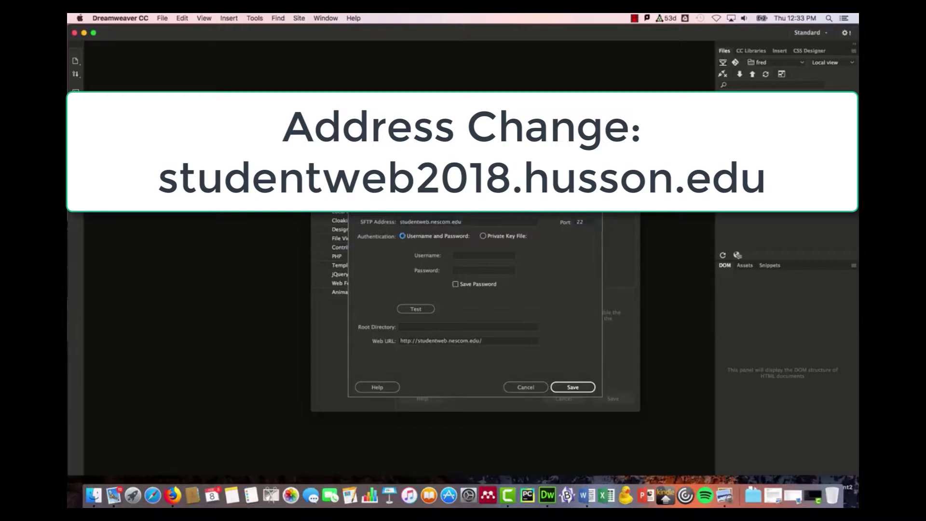
pyautogui.press('Tab')
pyautogui.press('Tab')
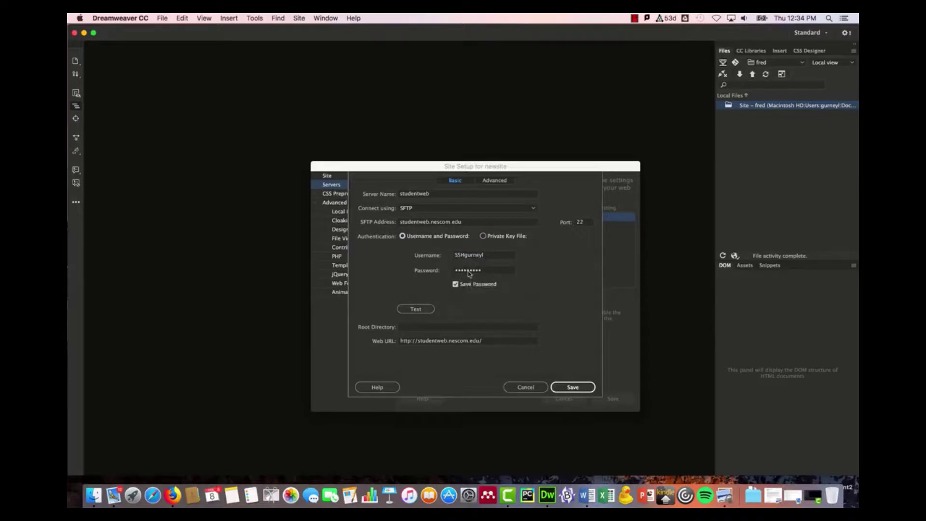
# Test the studentweb connection successfully, then save the server and the newsite setup.
pyautogui.click(416, 310)
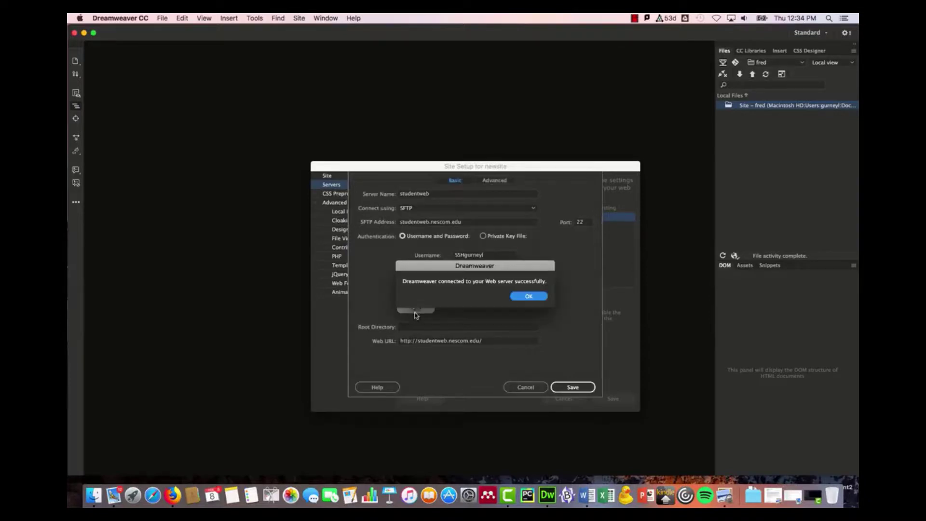
pyautogui.click(526, 296)
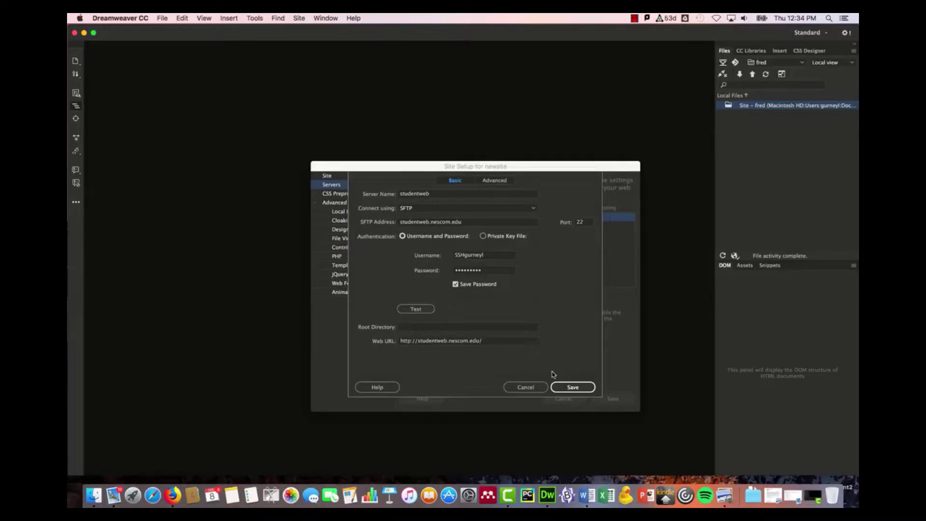
pyautogui.click(554, 387)
pyautogui.click(604, 399)
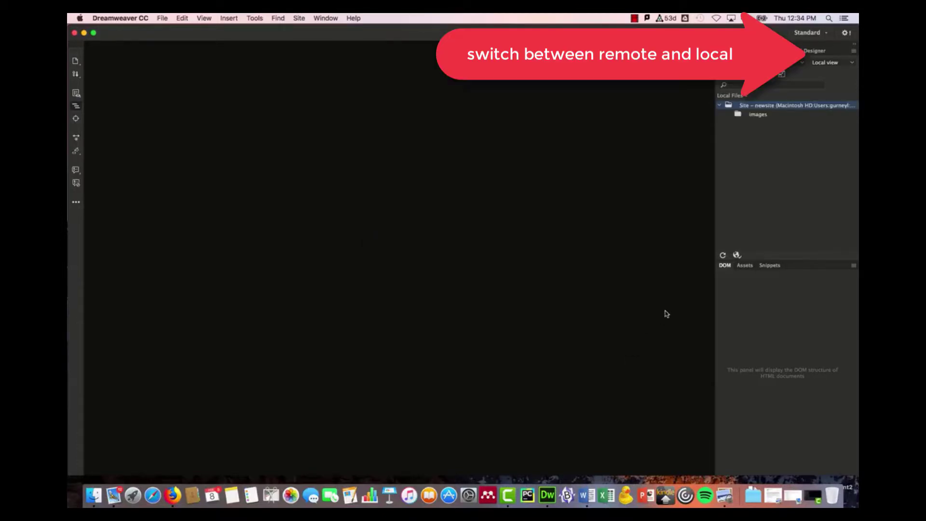
# Switch the Files panel to Remote server and browse the /web/ folder listing.
pyautogui.click(831, 63)
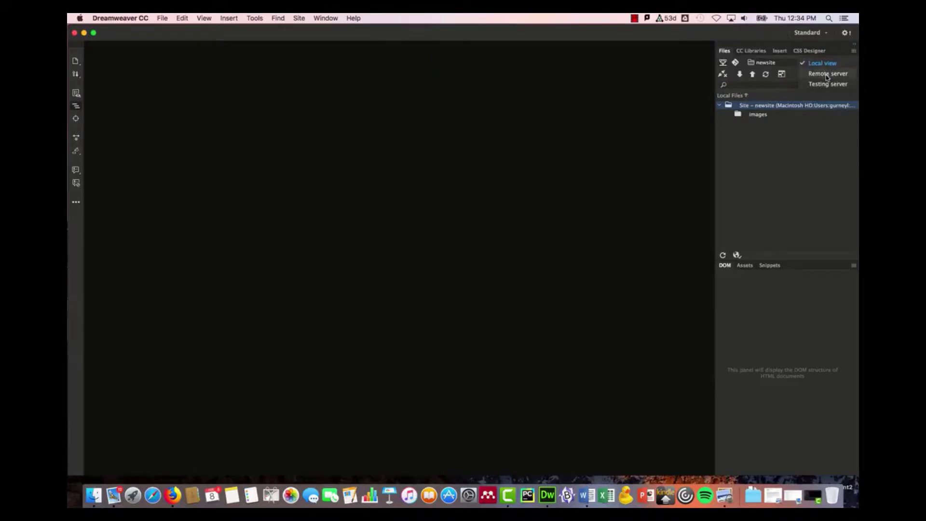
pyautogui.click(828, 75)
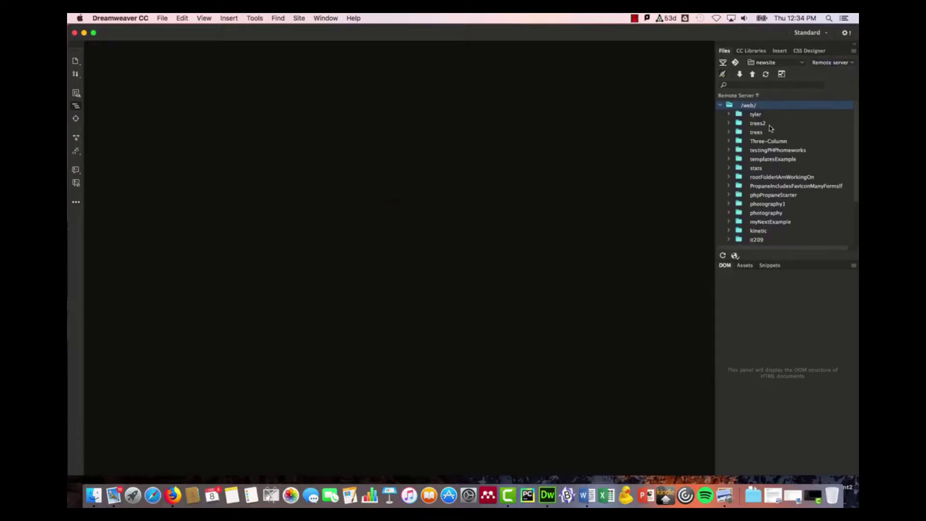
pyautogui.scroll(-3, 769, 126)
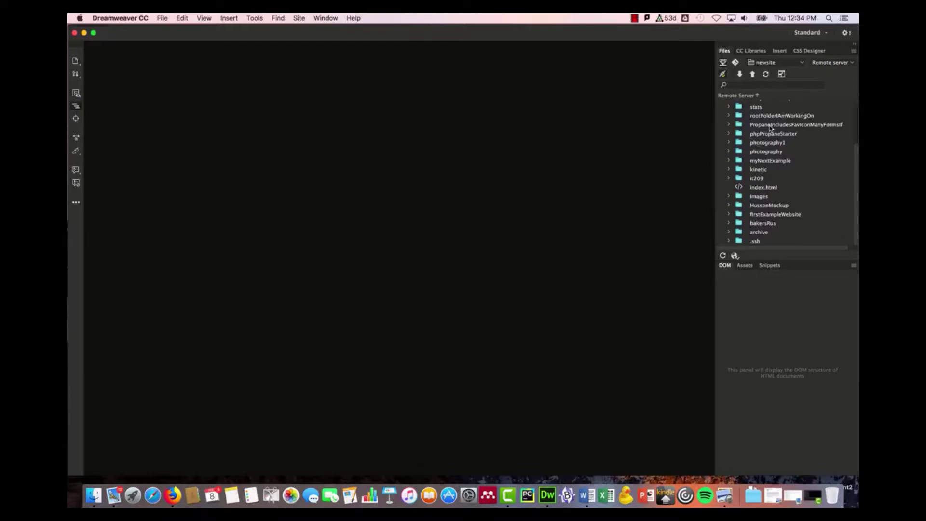
pyautogui.scroll(3, 770, 127)
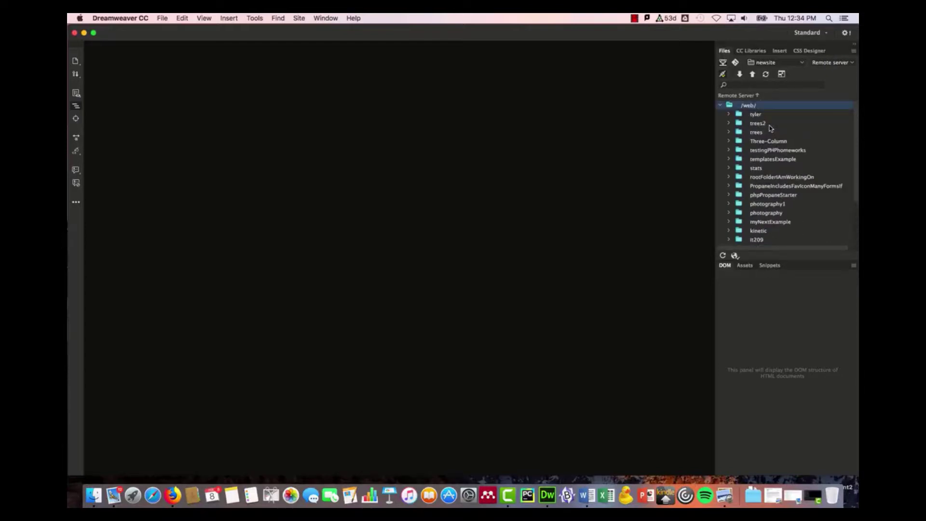
pyautogui.scroll(-3, 771, 127)
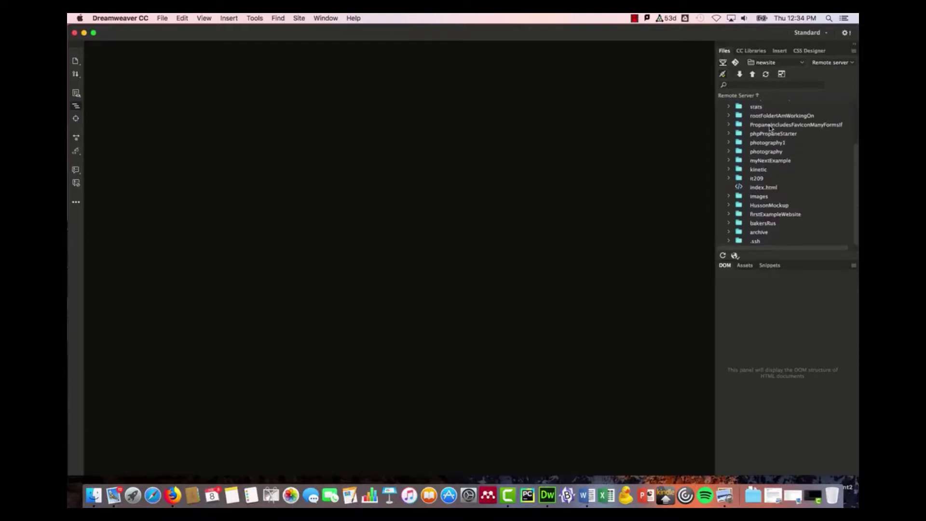
# Create a new folder named myNewSite at the top of the remote file list.
pyautogui.rightClick(804, 189)
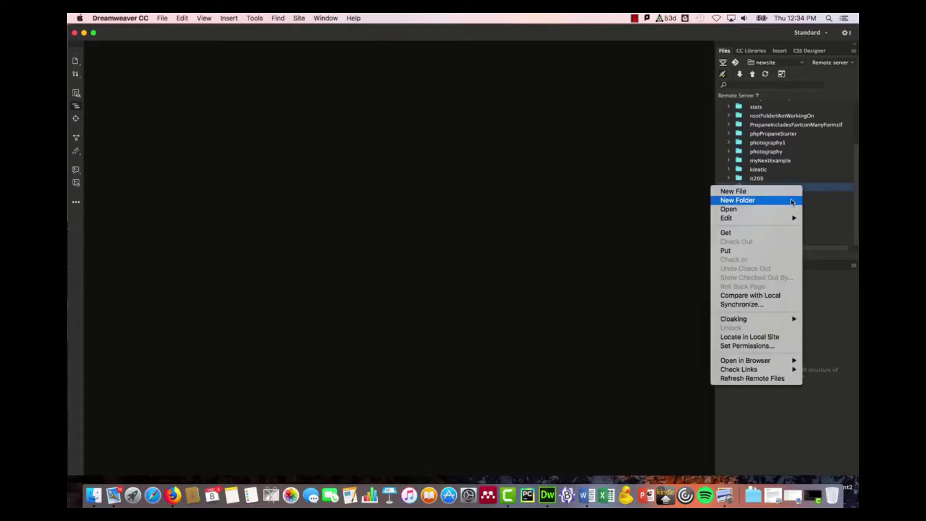
pyautogui.click(791, 202)
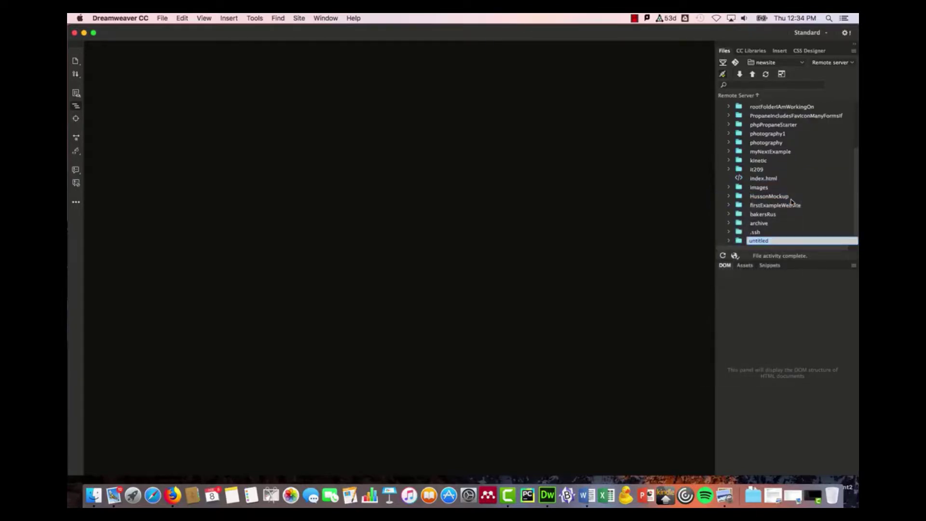
pyautogui.write('new')
pyautogui.press('BackSpace')
pyautogui.press('BackSpace')
pyautogui.press('BackSpace')
pyautogui.write('myNewSite')
pyautogui.press('Return')
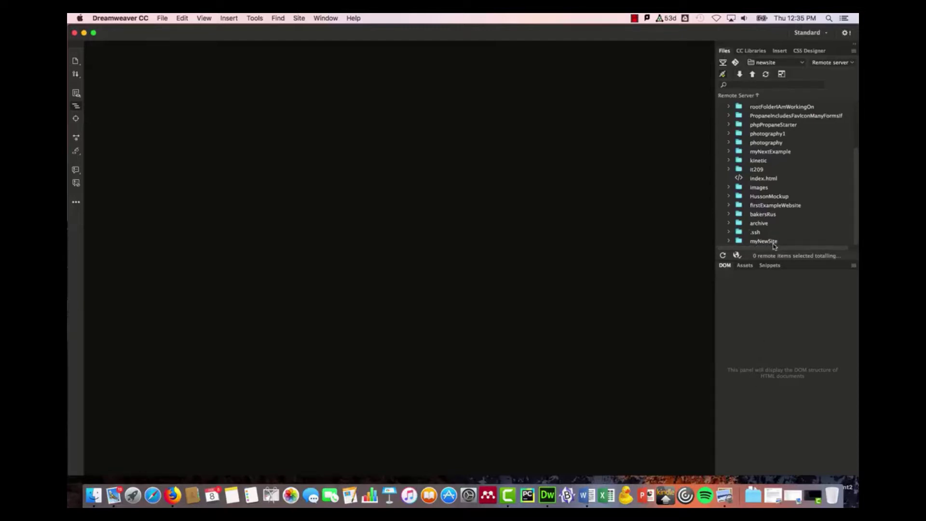
pyautogui.scroll(1, 769, 227)
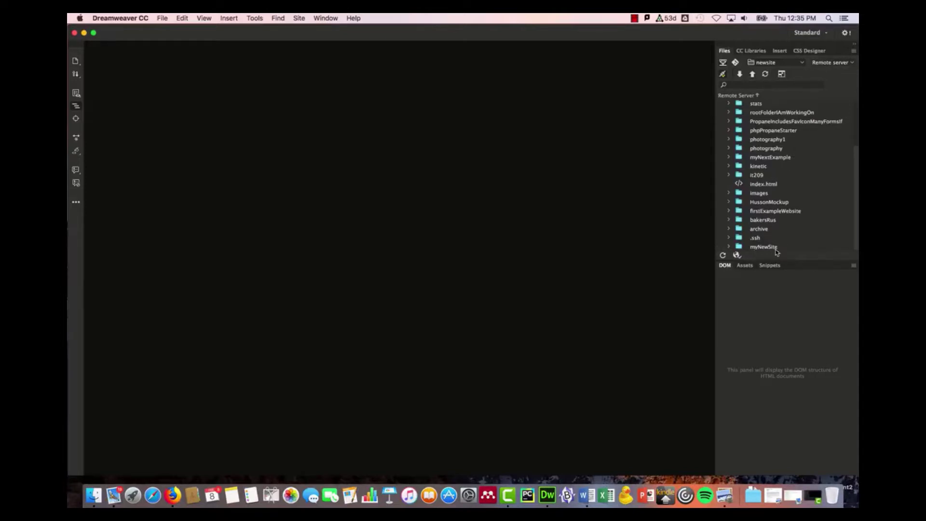
pyautogui.click(297, 17)
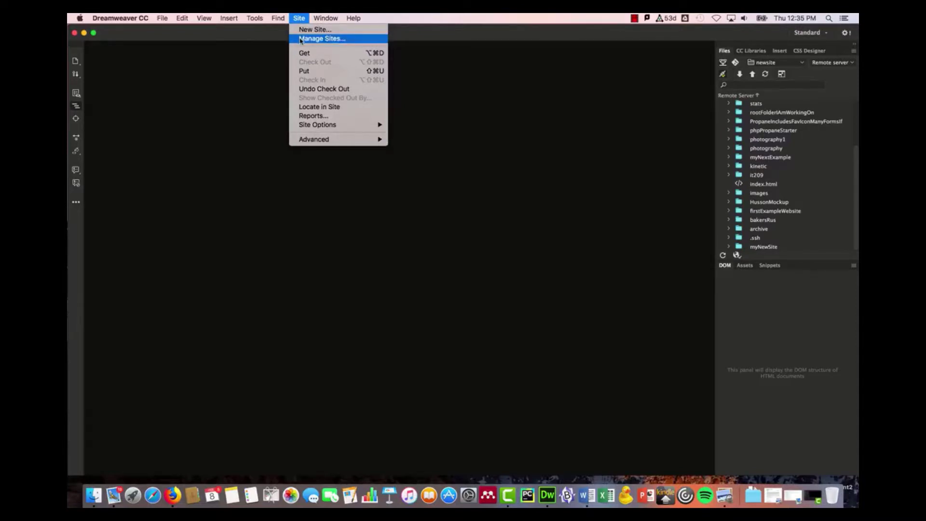
# From Manage Sites, open the studentweb server settings of the newsite site.
pyautogui.click(300, 40)
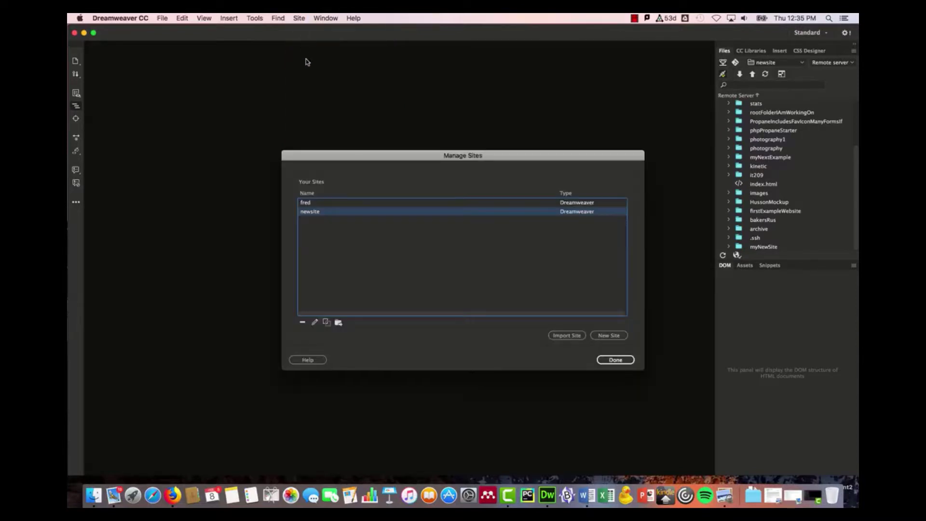
pyautogui.doubleClick(336, 214)
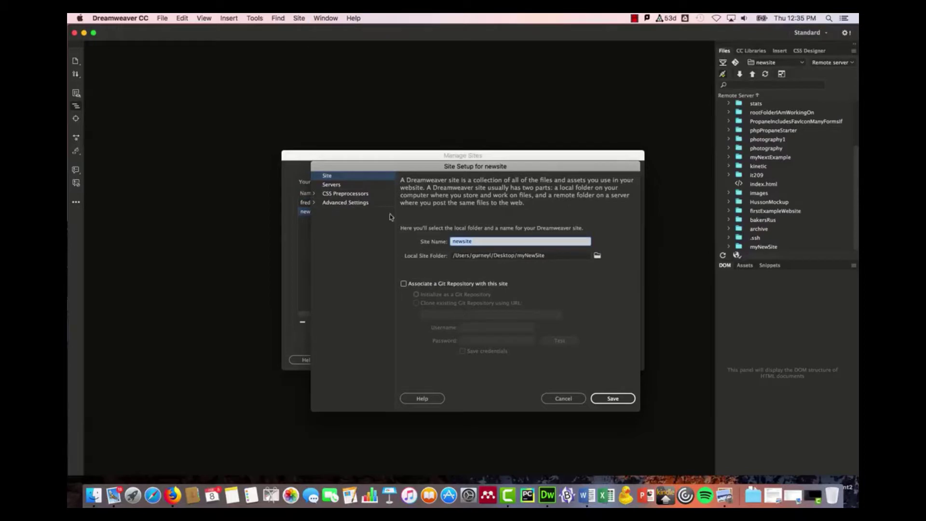
pyautogui.click(345, 184)
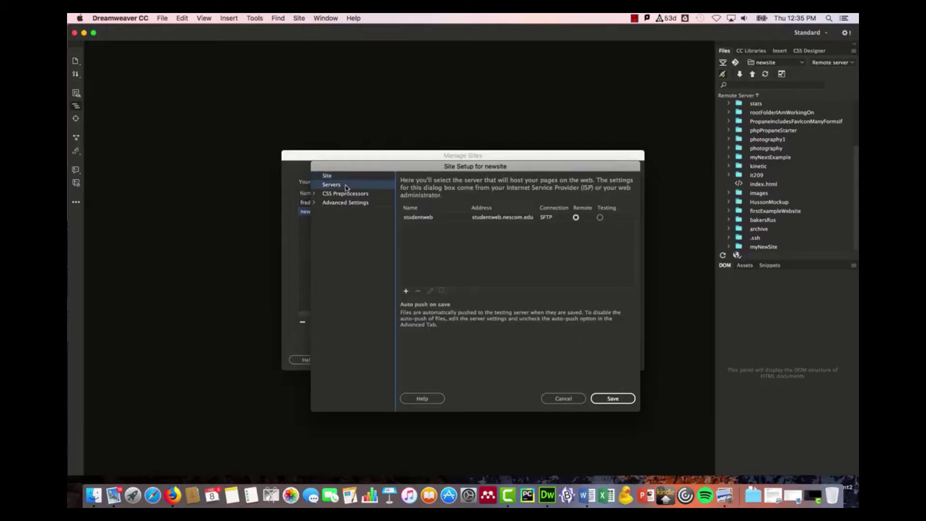
pyautogui.doubleClick(425, 220)
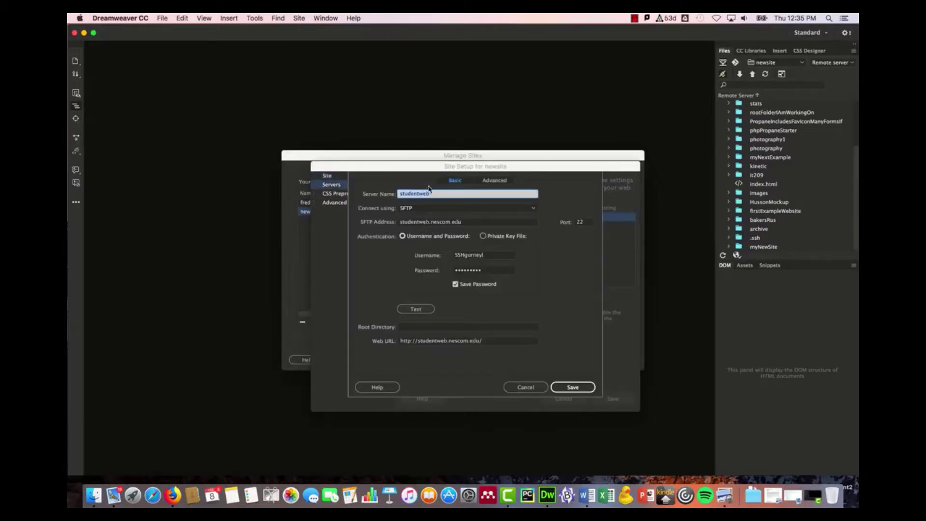
# Set the server's root directory to myNewSite, test the connection, and save and close the setup.
pyautogui.click(446, 326)
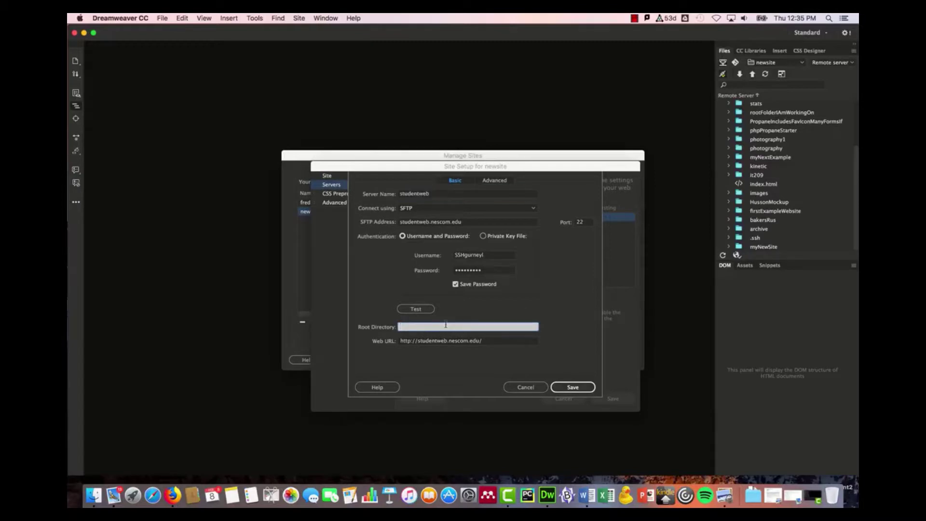
pyautogui.write('nam')
pyautogui.click(416, 309)
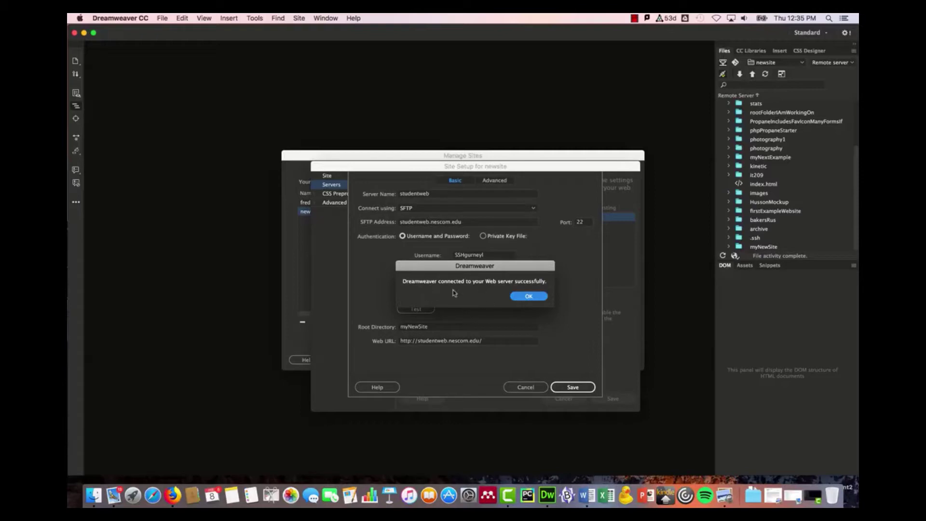
pyautogui.click(531, 297)
pyautogui.click(572, 388)
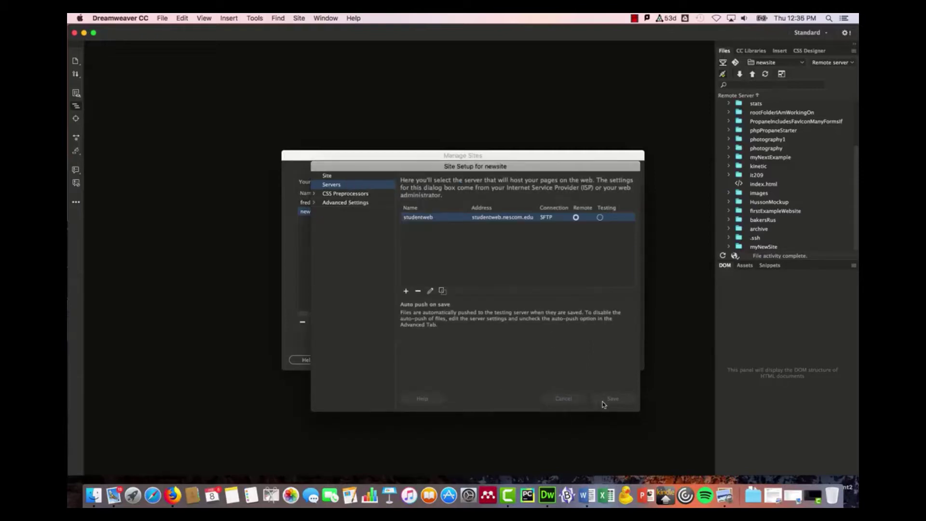
pyautogui.click(611, 398)
pyautogui.click(609, 362)
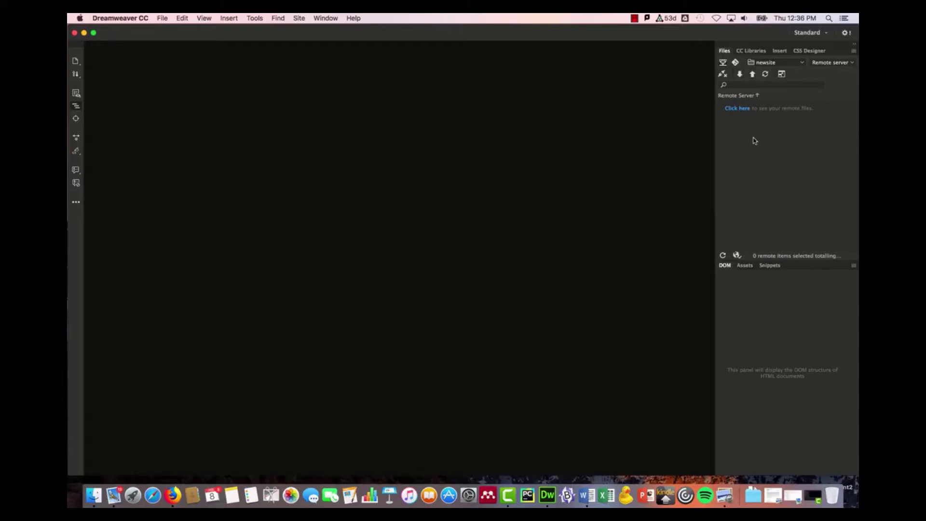
# Switch the Files panel back to Local view, showing newsite's images folder.
pyautogui.click(829, 63)
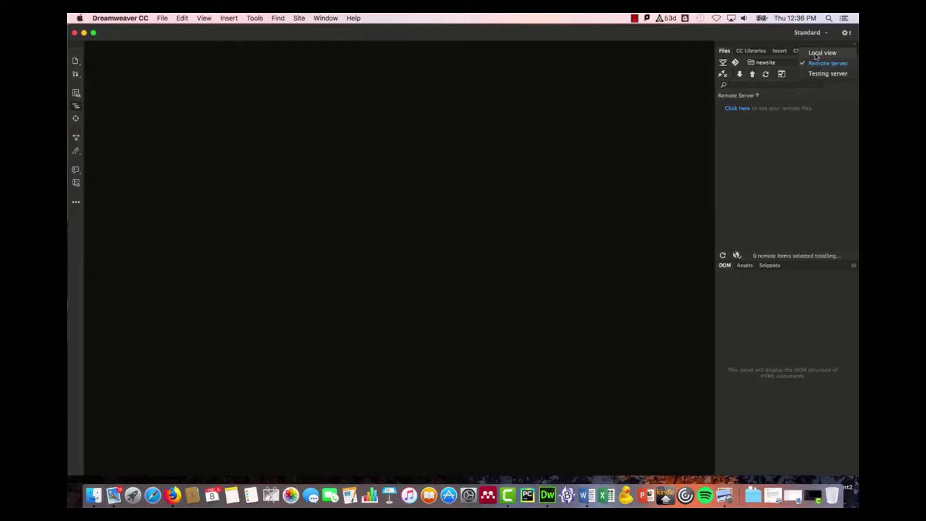
pyautogui.click(816, 55)
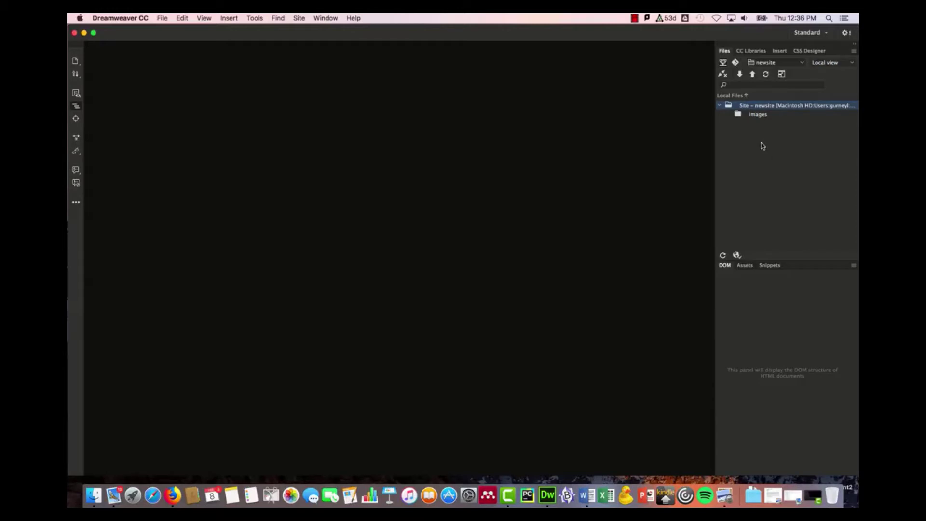
pyautogui.click(753, 116)
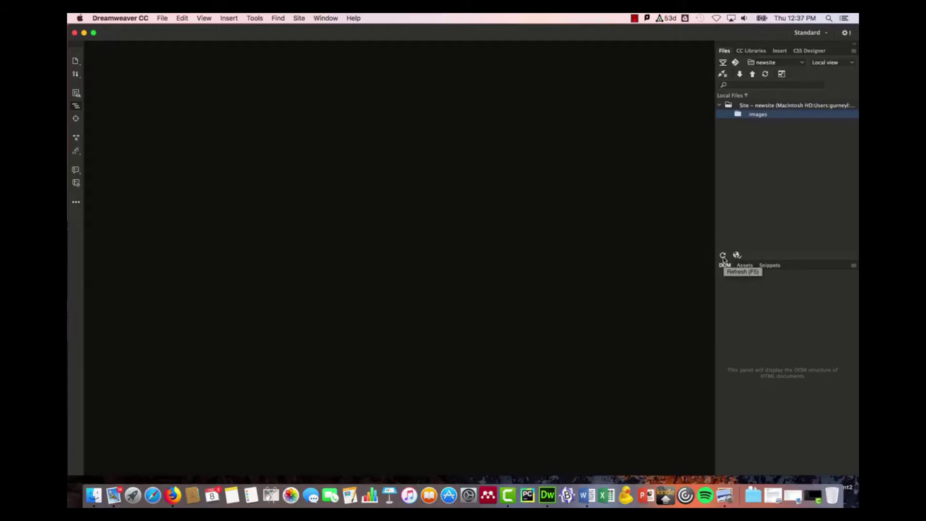
pyautogui.click(748, 224)
# Create a new blank HTML page and show it in Split code and design view.
pyautogui.click(167, 19)
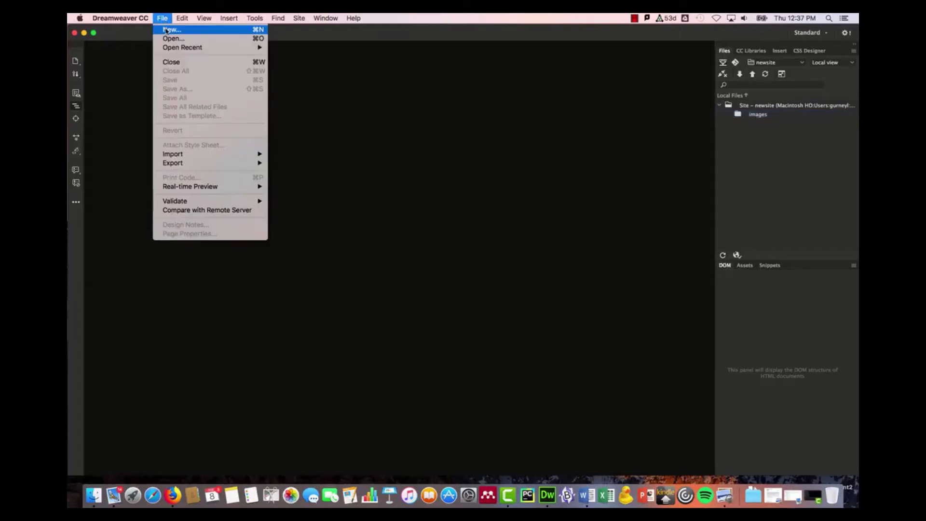
pyautogui.click(167, 30)
pyautogui.press('Return')
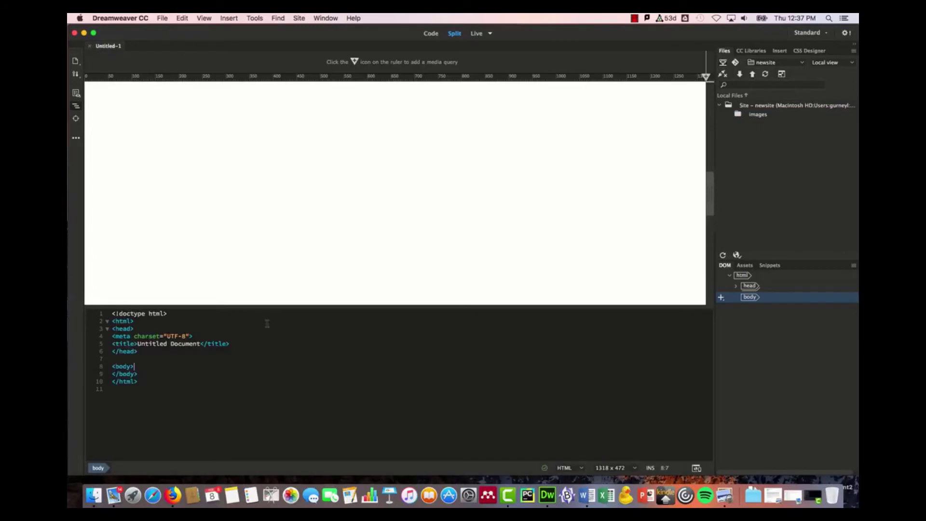
pyautogui.click(481, 37)
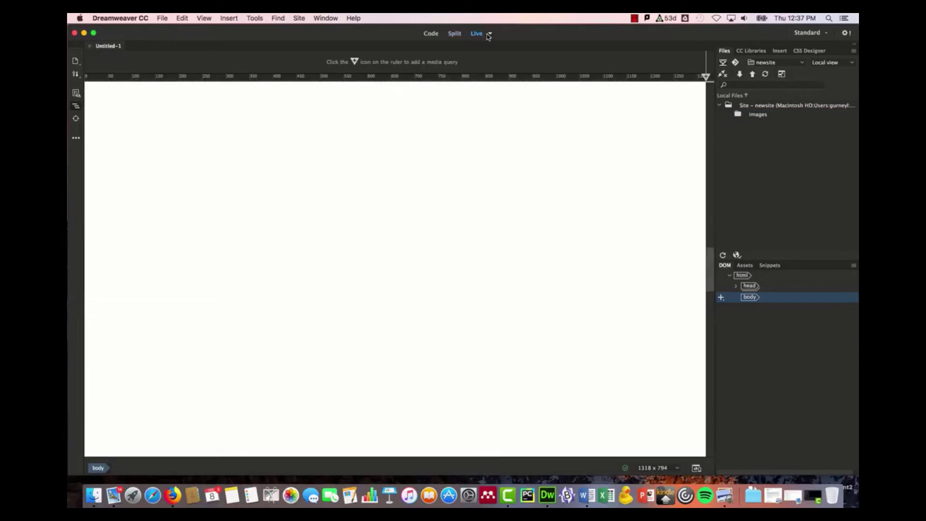
pyautogui.click(490, 34)
pyautogui.press('Return')
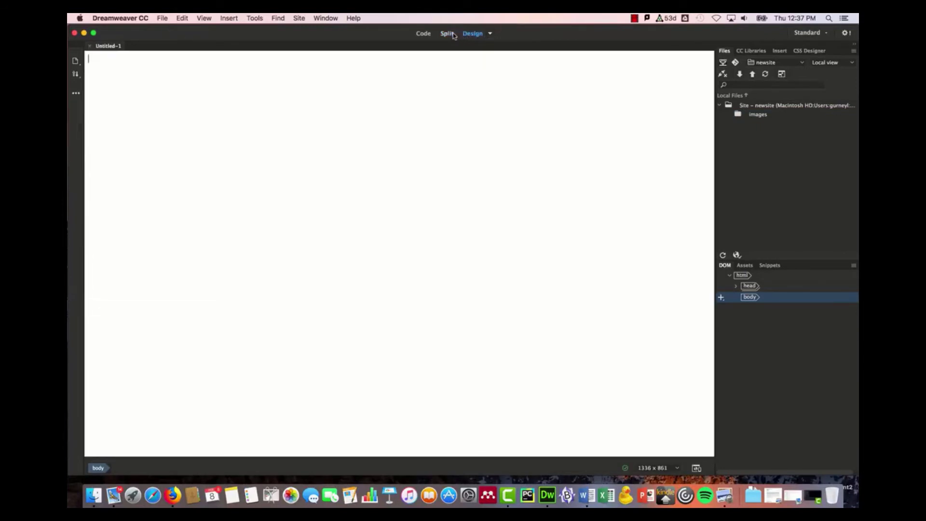
pyautogui.click(455, 33)
# Type 'HI This is my new web site.' and save the page as index.html.
pyautogui.write('HI')
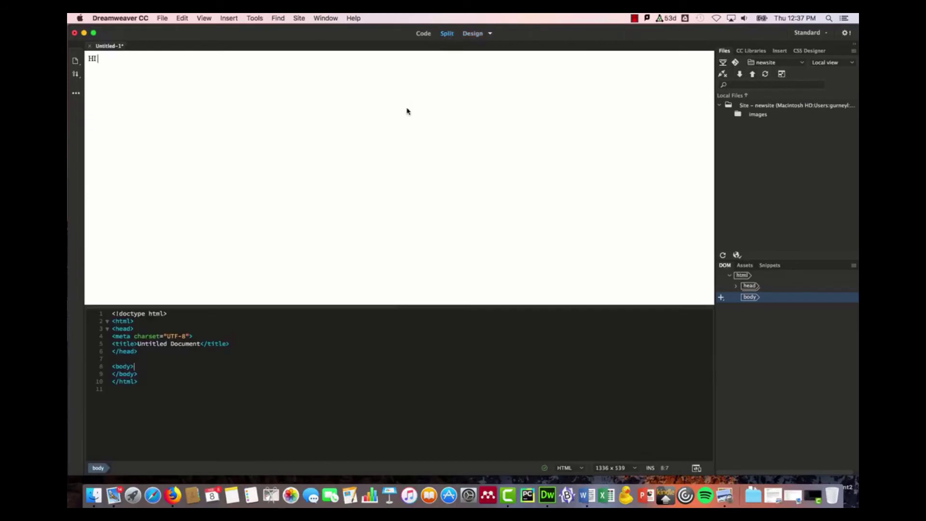
pyautogui.write(' This is my new ')
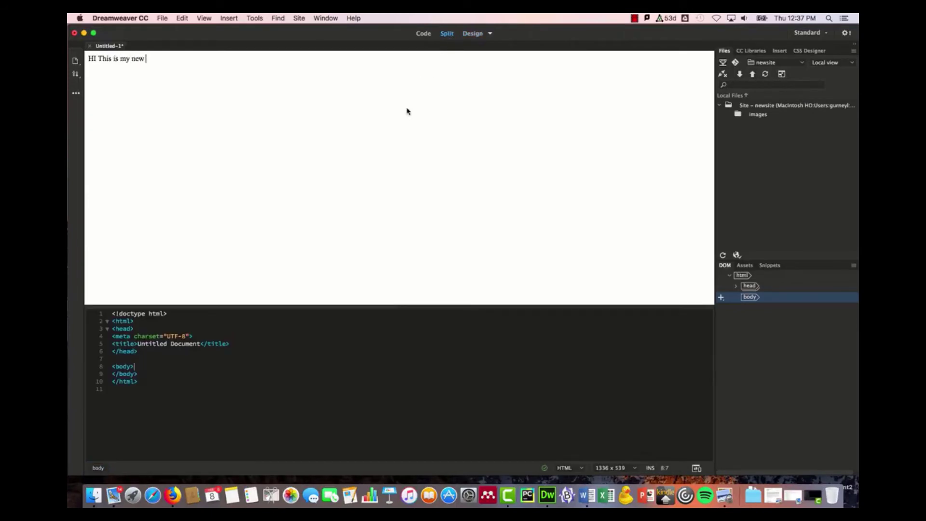
pyautogui.write('web site.')
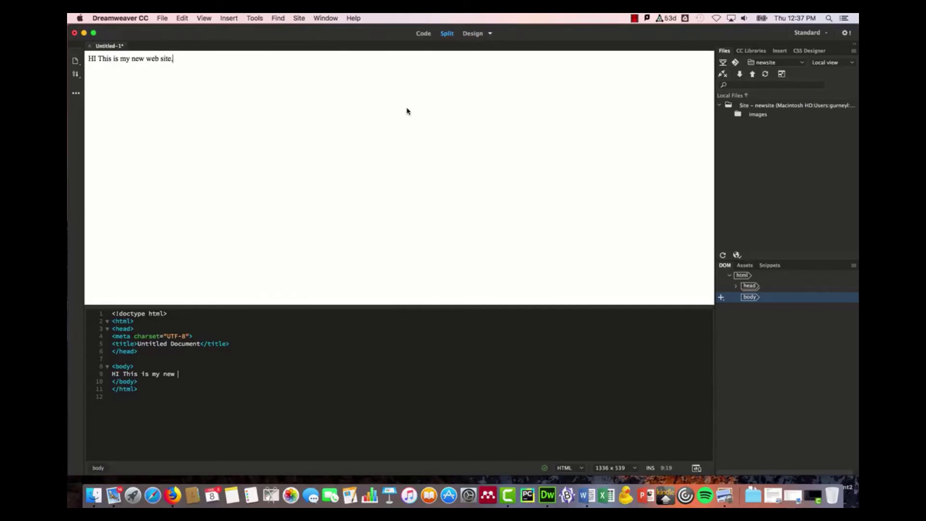
pyautogui.press('super+s')
pyautogui.write('index')
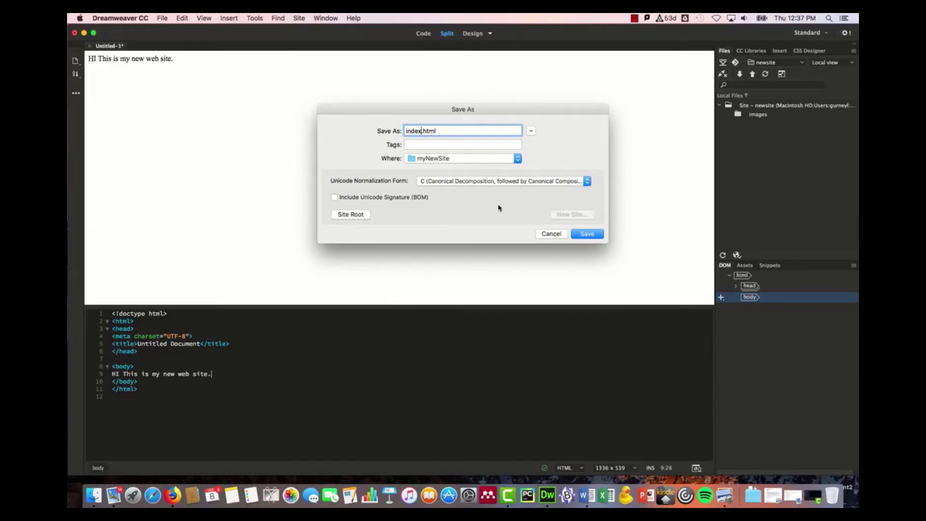
pyautogui.click(589, 234)
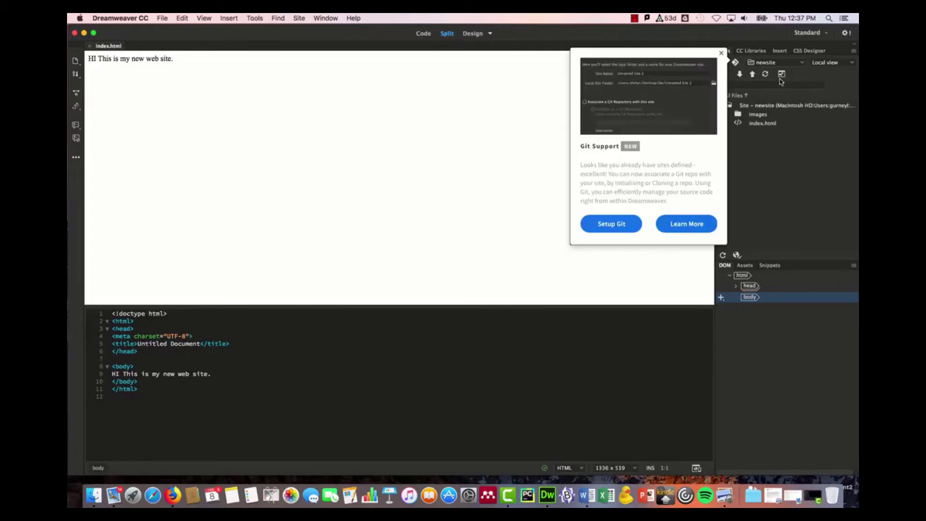
# Dismiss the Git Support notice and synchronize the site, uploading index.html to the server.
pyautogui.click(722, 54)
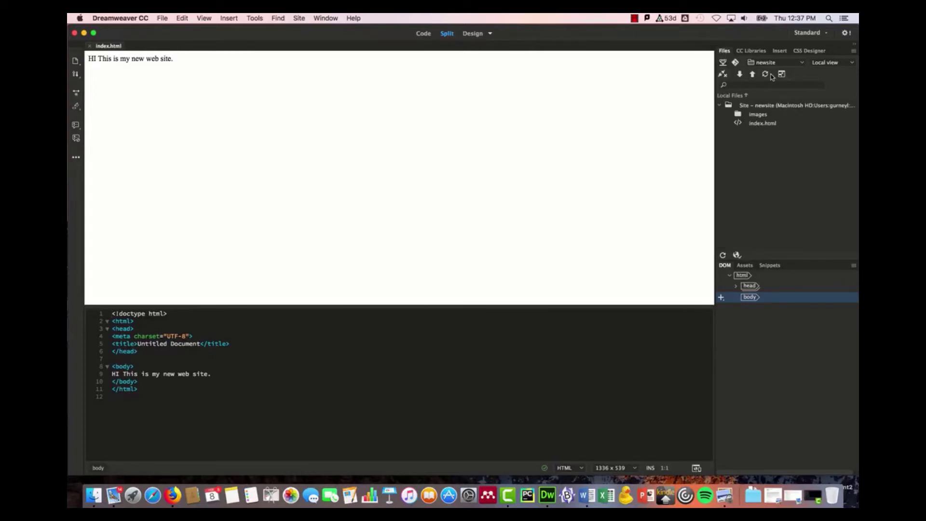
pyautogui.click(767, 74)
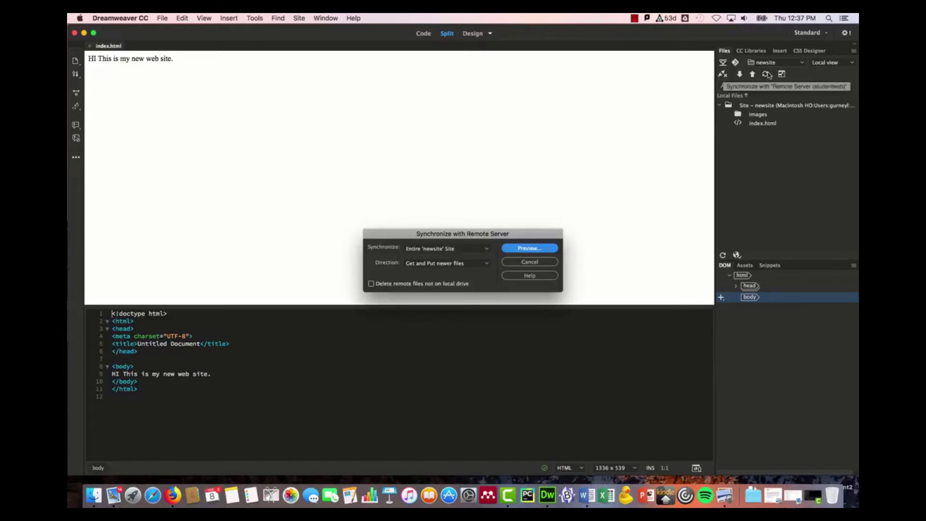
pyautogui.click(546, 250)
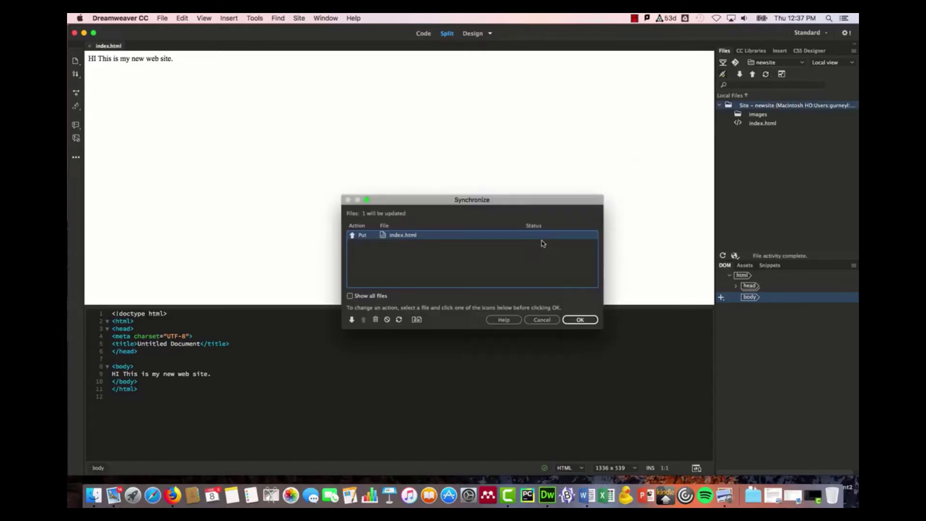
pyautogui.click(580, 320)
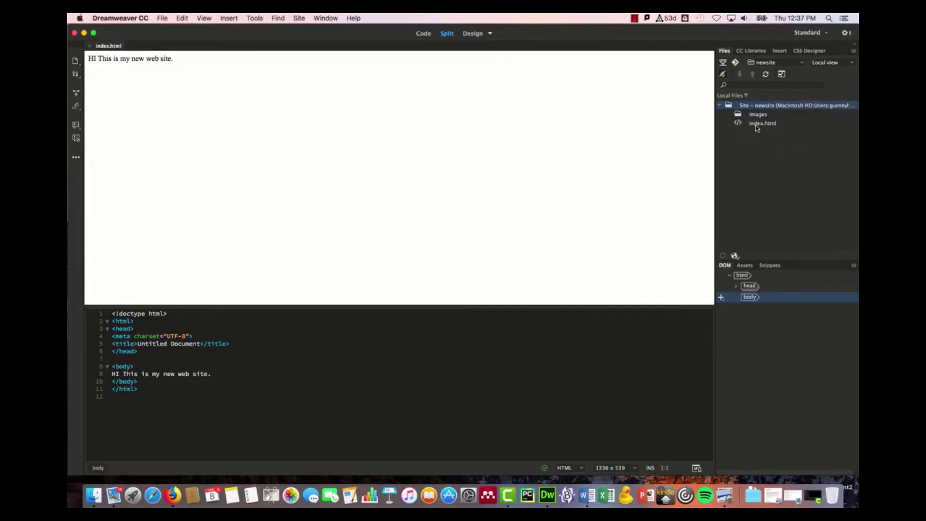
# Check the remote myNewSite folder for index.html, then return to the local files view.
pyautogui.click(825, 62)
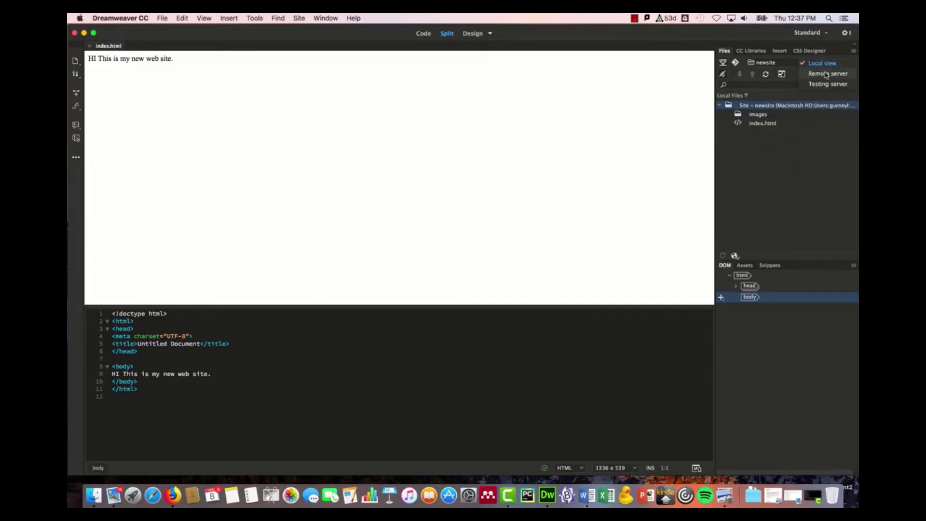
pyautogui.click(827, 73)
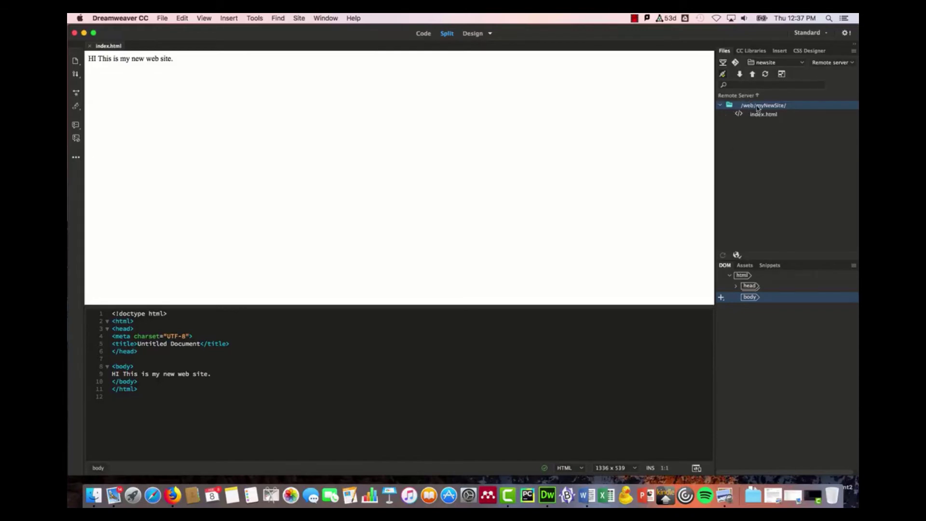
pyautogui.click(827, 64)
pyautogui.click(825, 56)
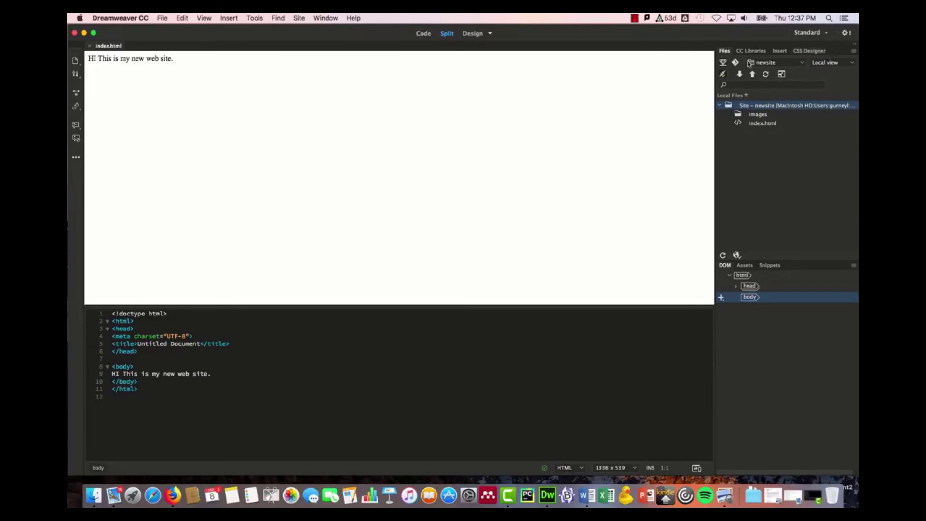
pyautogui.moveTo(857, 30); pyautogui.dragTo(628, 38)
# Load the student web site's /myNewSite page in Firefox's address bar.
pyautogui.click(552, 53)
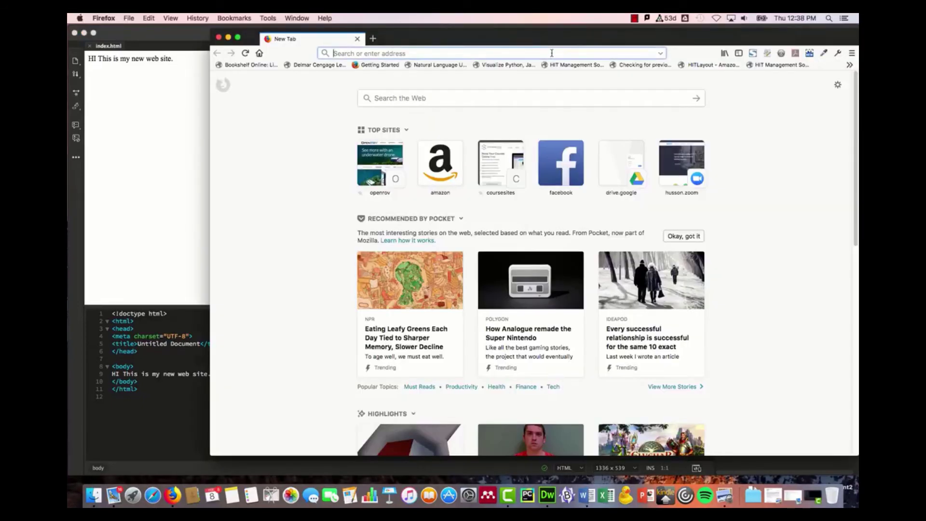
pyautogui.write('gurneyl.studentweb.nescom.edu/')
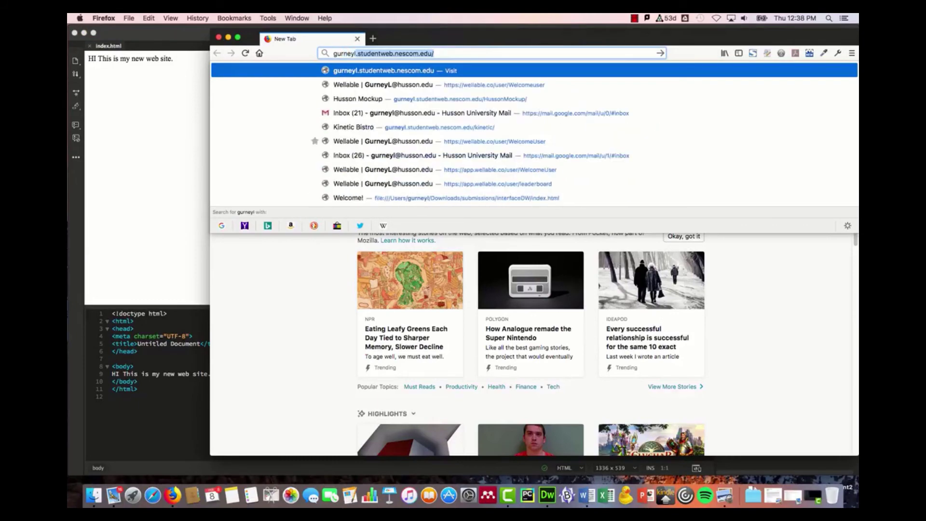
pyautogui.press('Return')
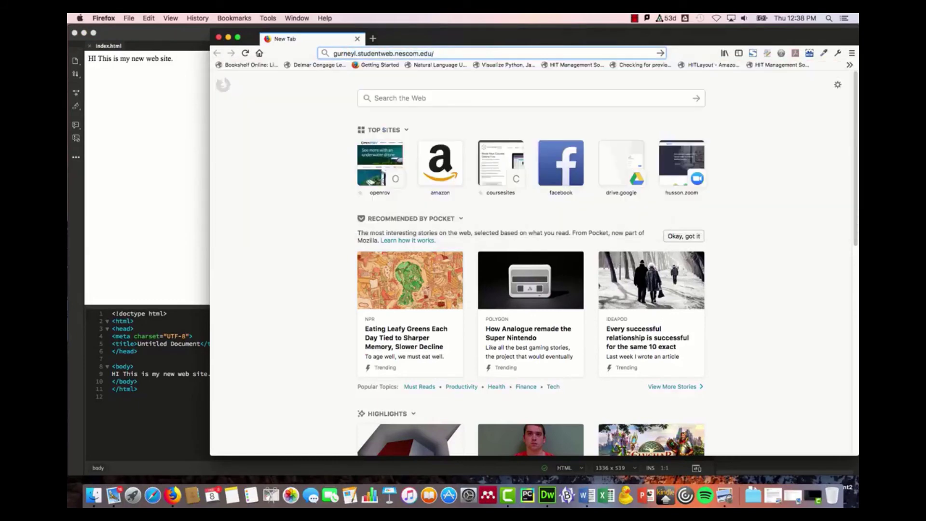
pyautogui.write('new')
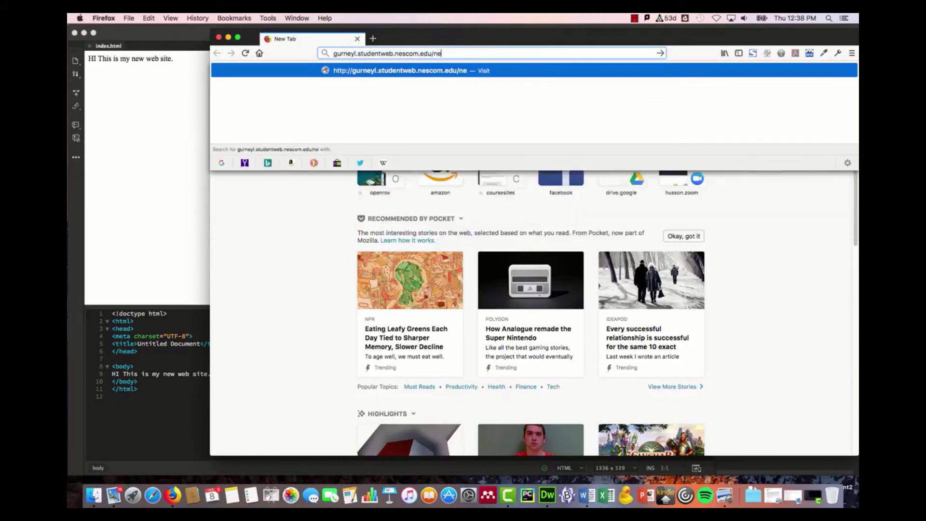
pyautogui.press('BackSpace')
pyautogui.press('BackSpace')
pyautogui.press('BackSpace')
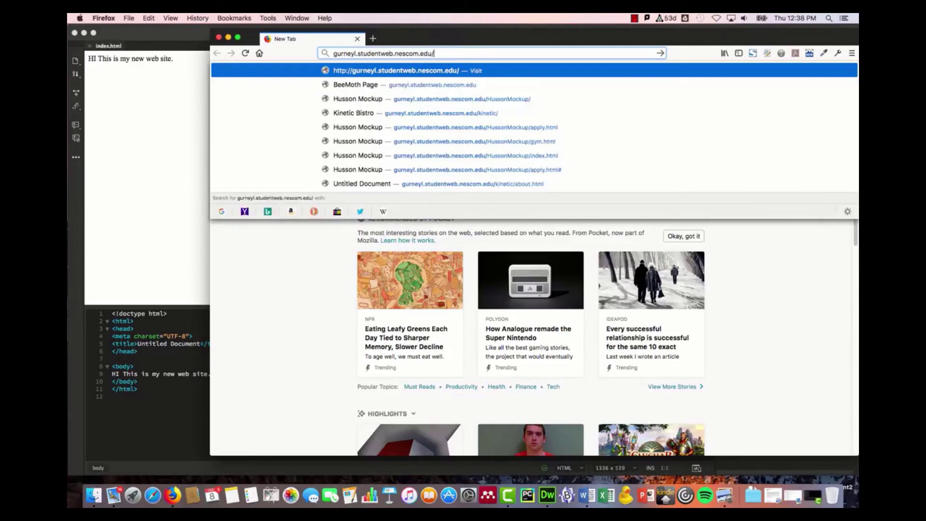
pyautogui.write('myNewSite')
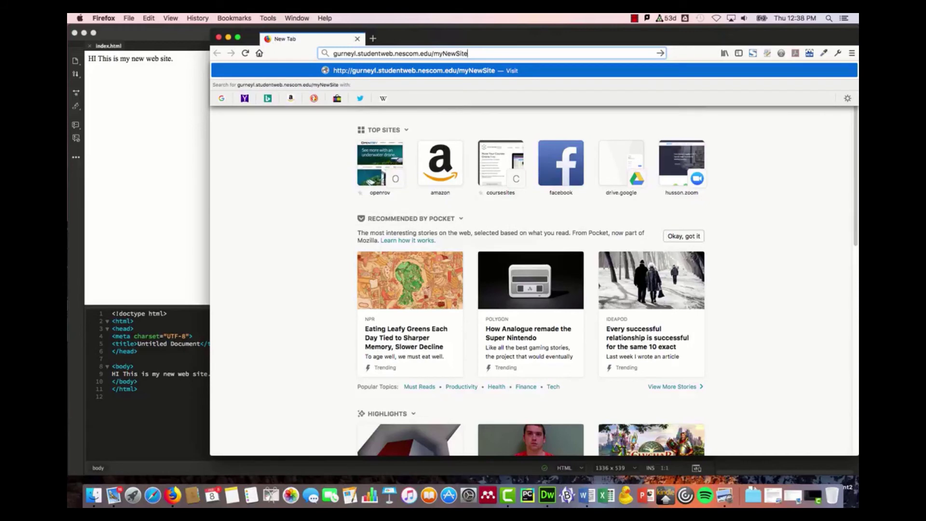
pyautogui.press('Return')
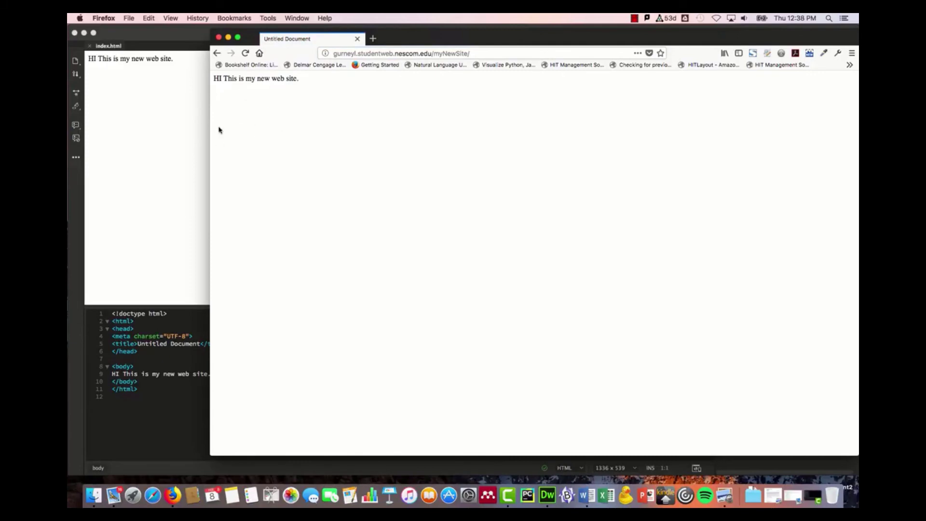
# Highlight the myNewSite/ part of the page address, then close Firefox.
pyautogui.click(433, 53)
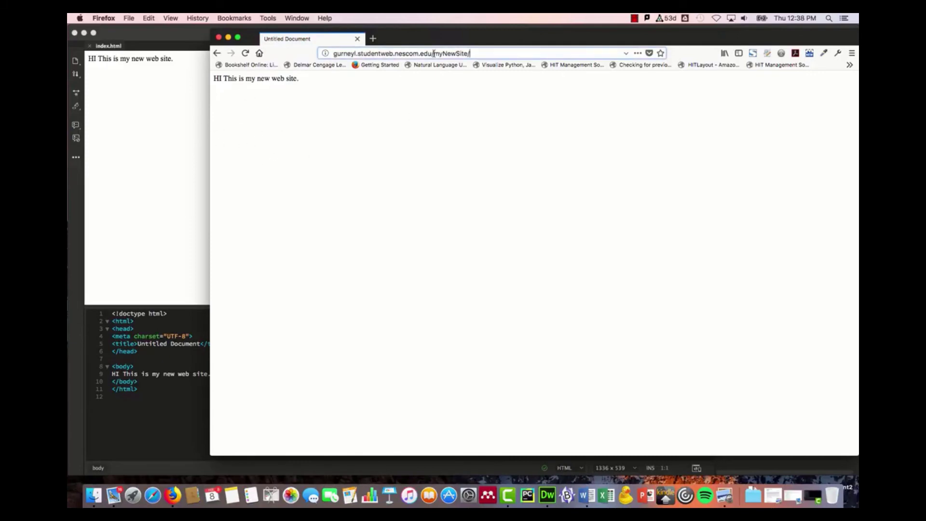
pyautogui.moveTo(435, 53); pyautogui.dragTo(478, 54)
pyautogui.click(350, 52)
pyautogui.tripleClick(415, 54)
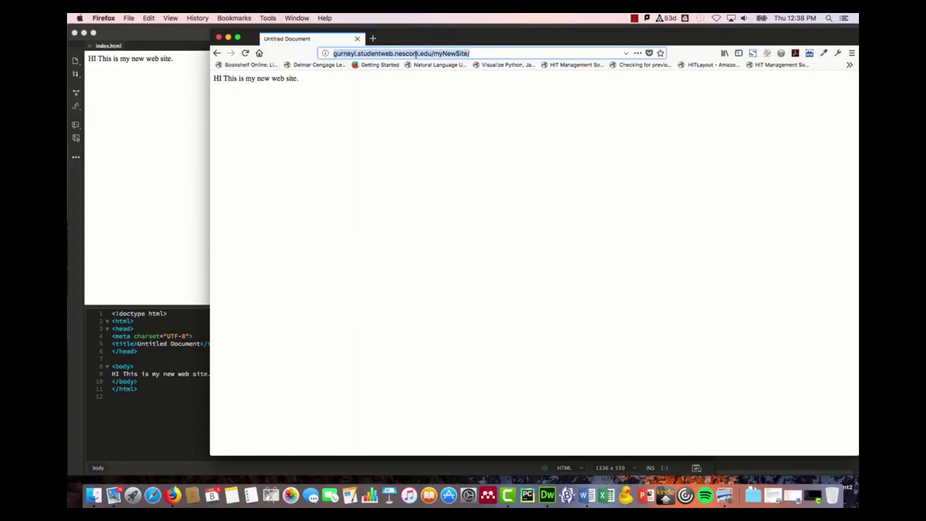
pyautogui.click(447, 53)
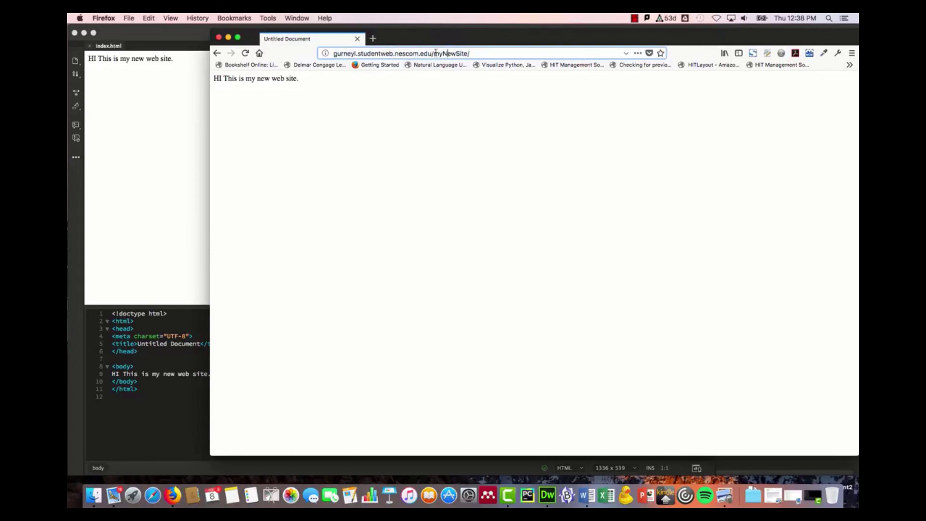
pyautogui.moveTo(433, 54); pyautogui.dragTo(470, 55)
pyautogui.click(467, 133)
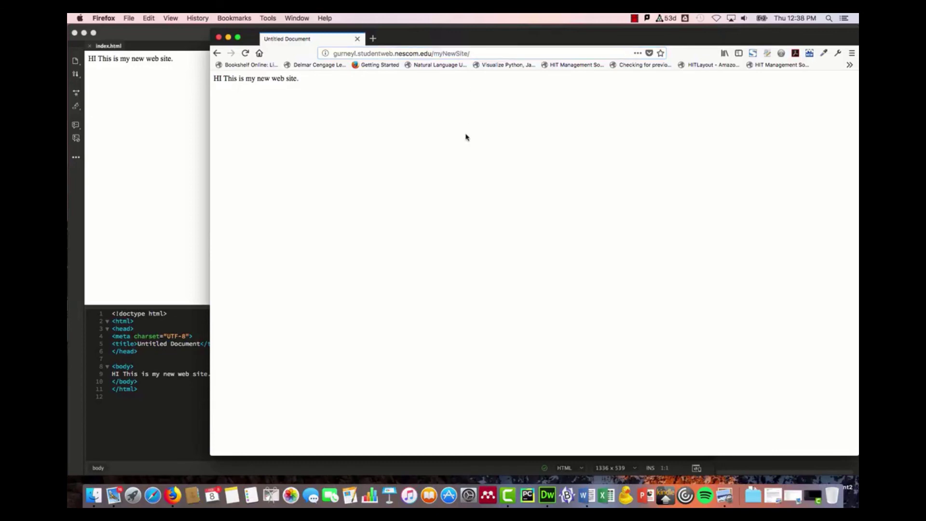
pyautogui.click(218, 39)
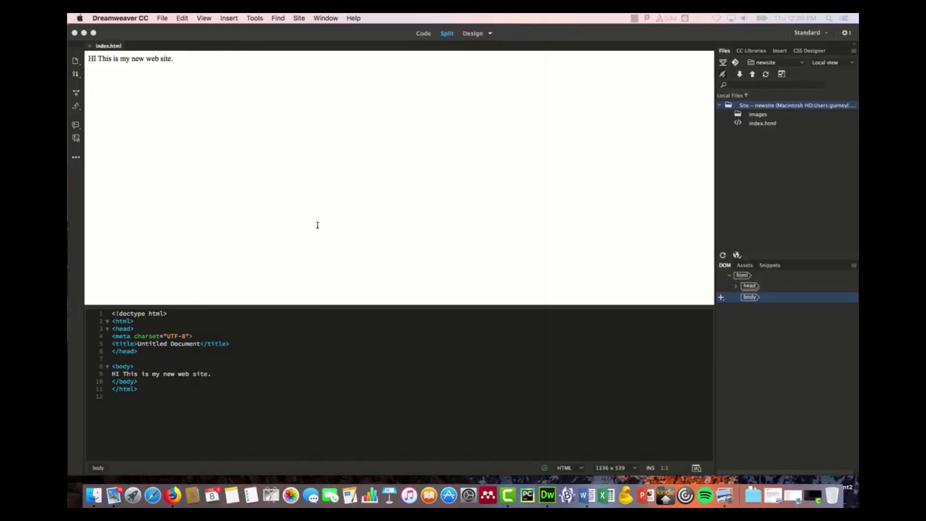